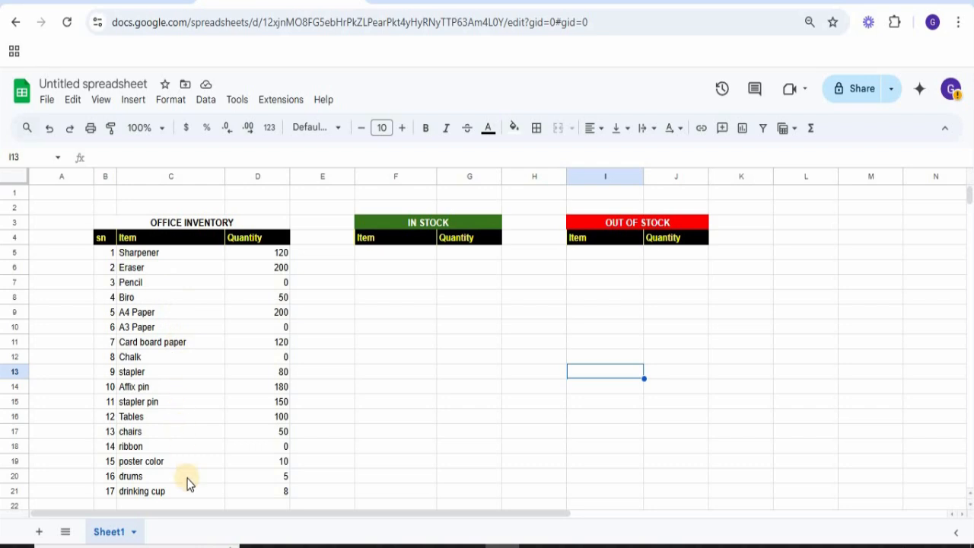
scroll(190, 327, "down", 3)
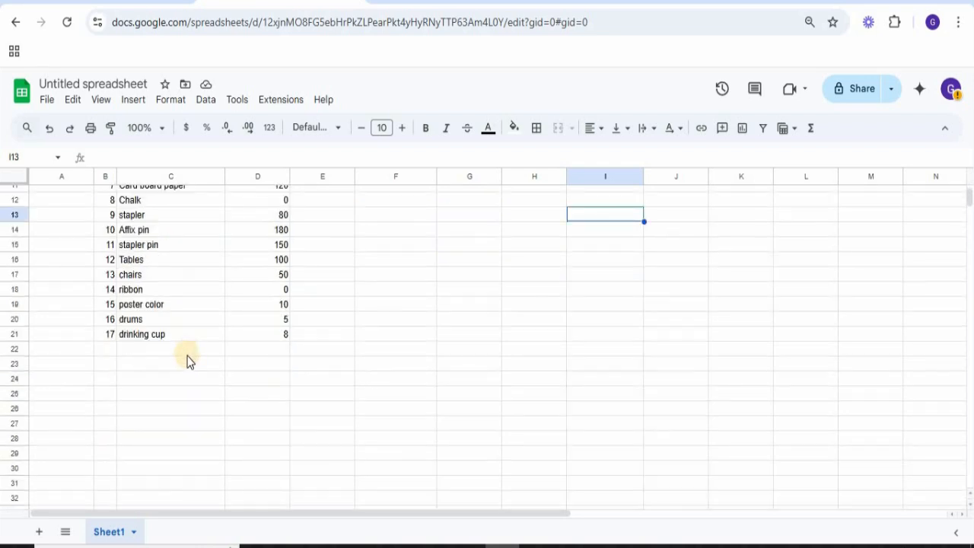
scroll(189, 361, "up", 3)
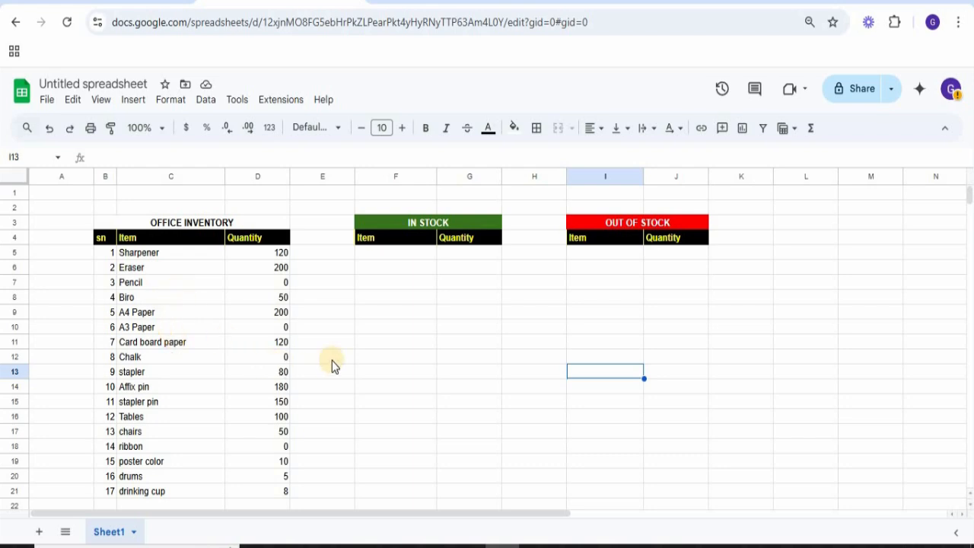
key("Right")
key("Up")
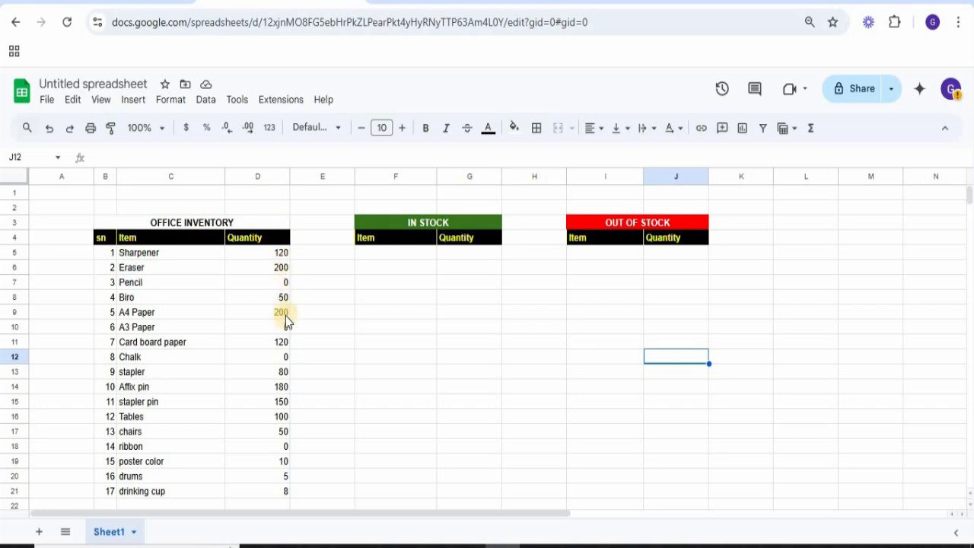
left_click(423, 388)
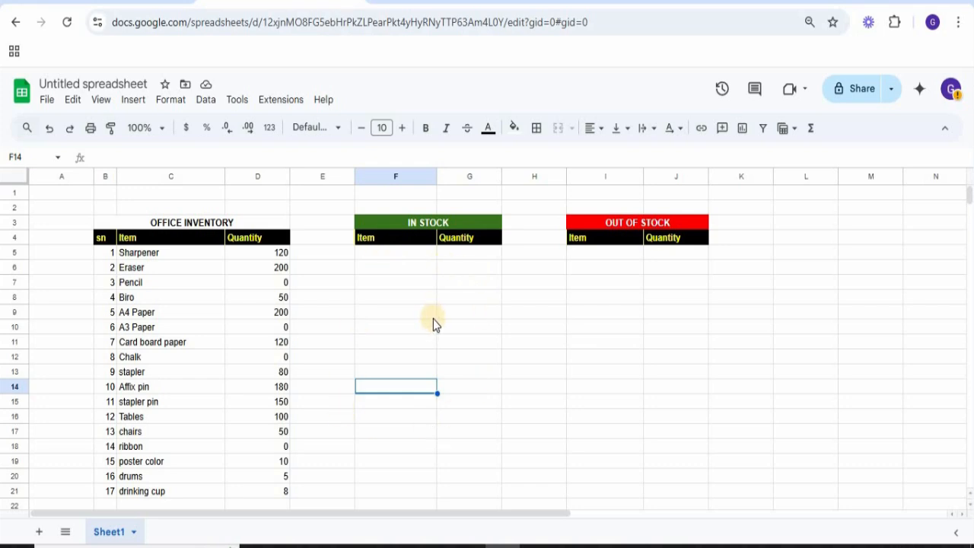
left_click(634, 359)
left_click(781, 311)
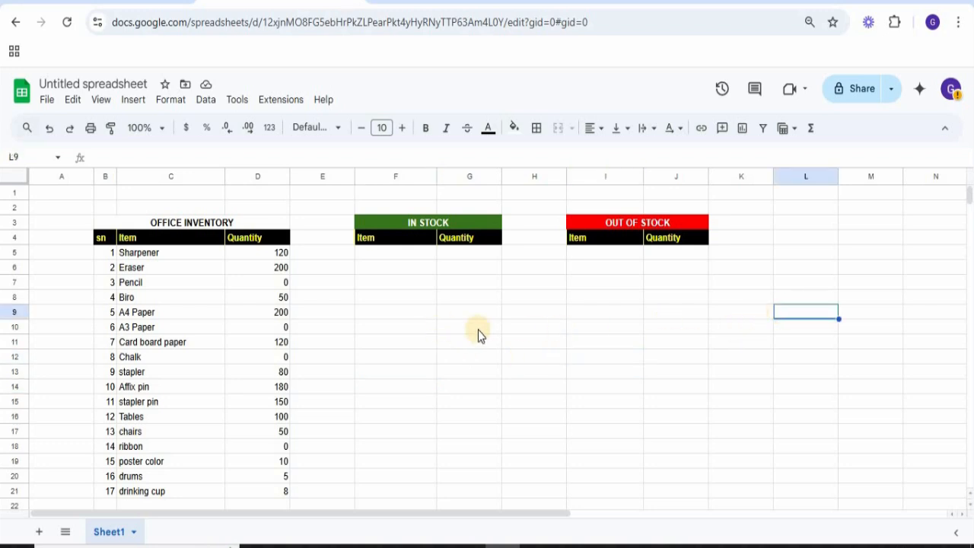
- Enter =filter(C5:D21, D5:D21 > 0) in F5 to list the in-stock items with their quantities
left_click(383, 257)
type("=")
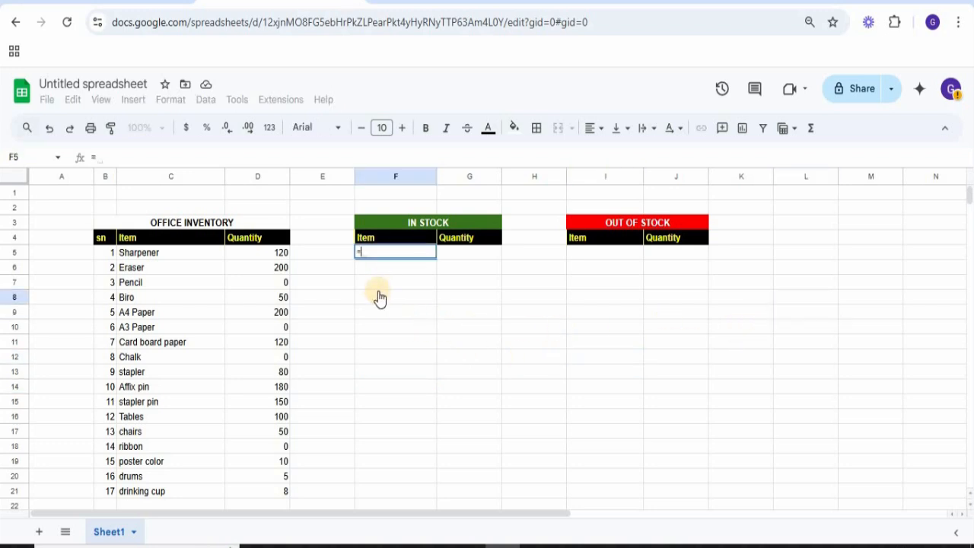
type("filter(")
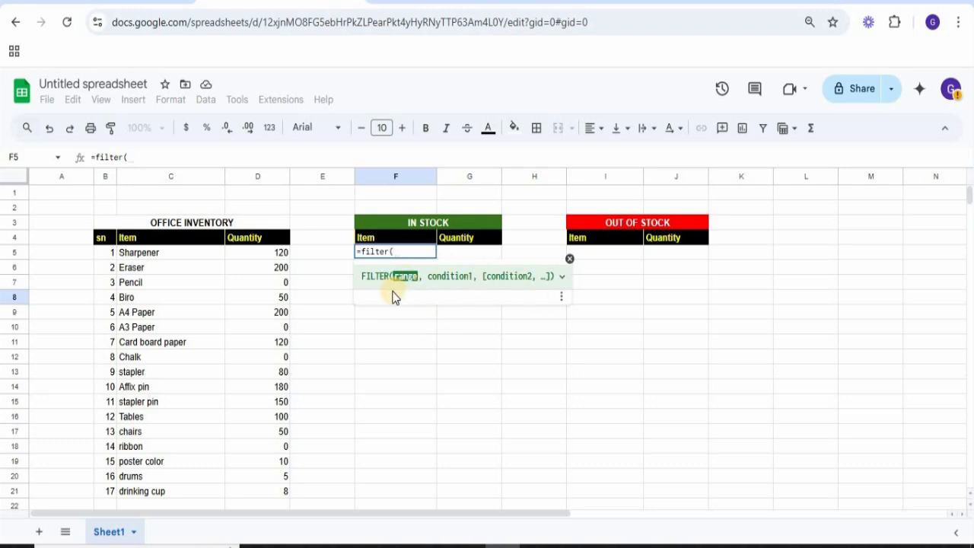
left_click_drag(145, 254, 183, 299)
left_click_drag(202, 337, 276, 493)
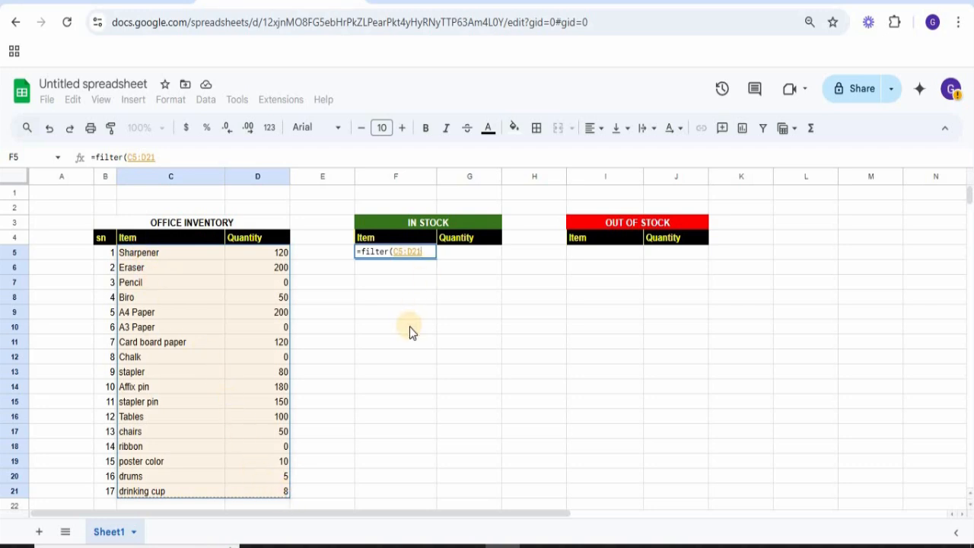
type(",")
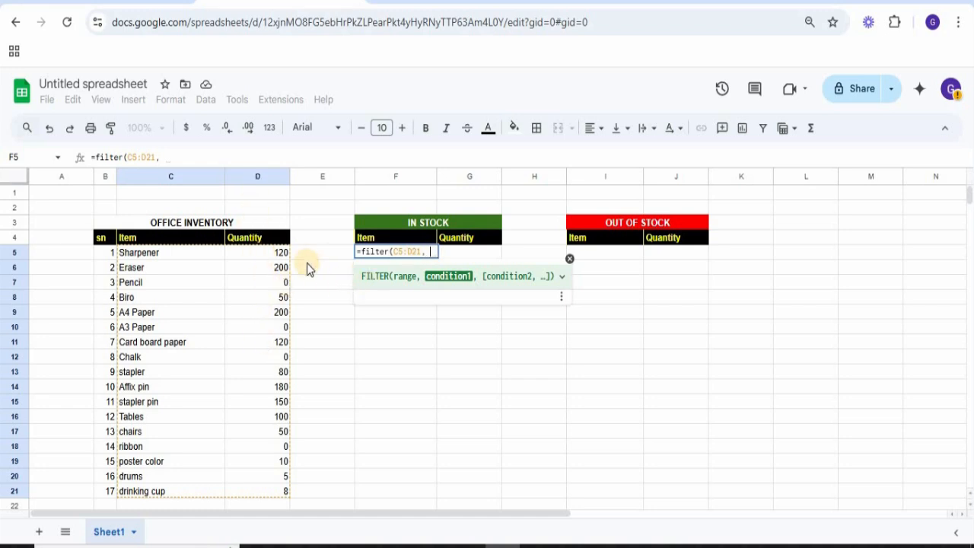
left_click_drag(267, 256, 270, 491)
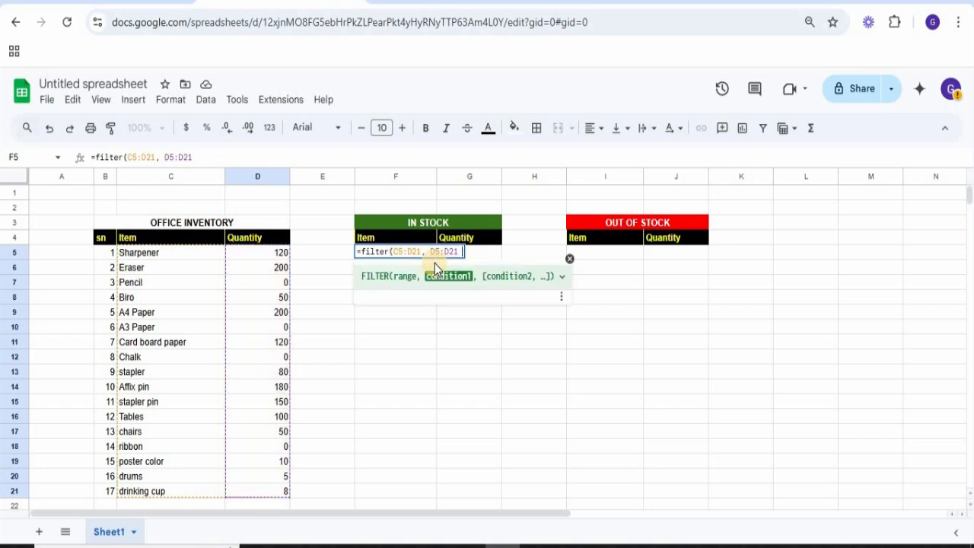
type("> 0)")
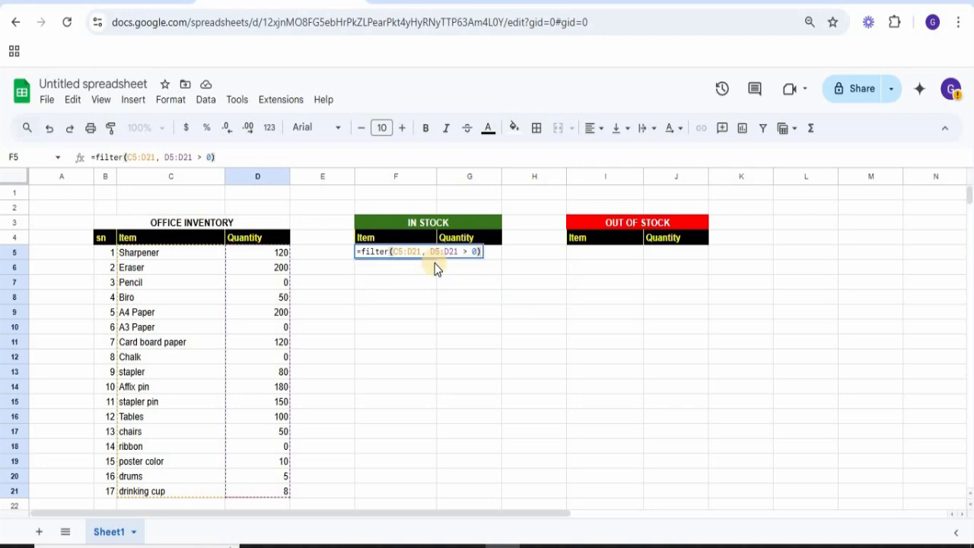
key("Return")
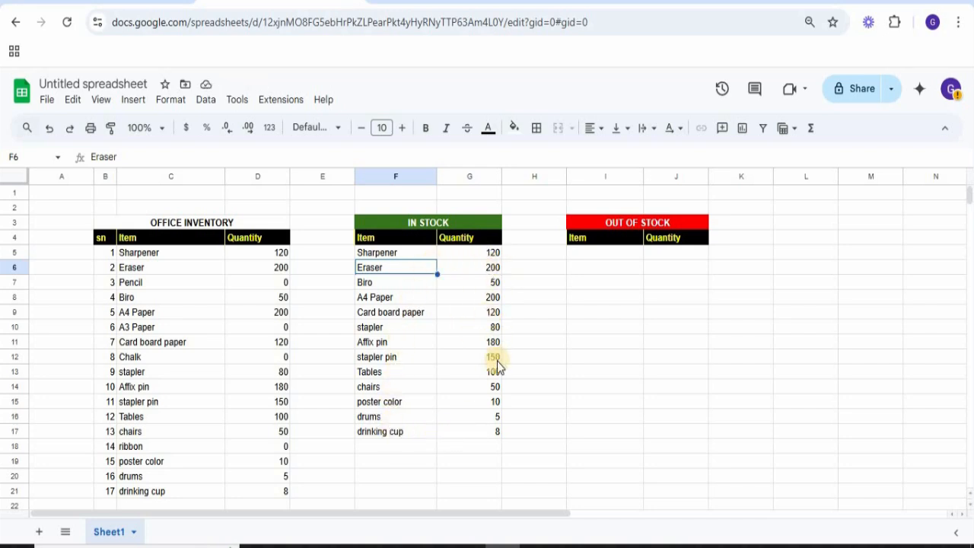
left_click(485, 433)
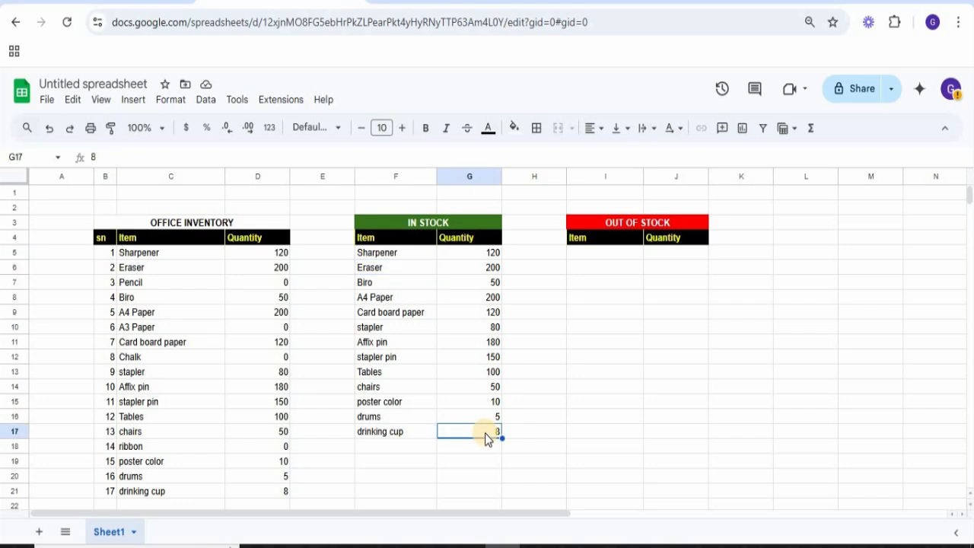
- Enter =filter(C5:D21, D5:D21=0) in I5 to list the out-of-stock items with their quantities
left_click(604, 252)
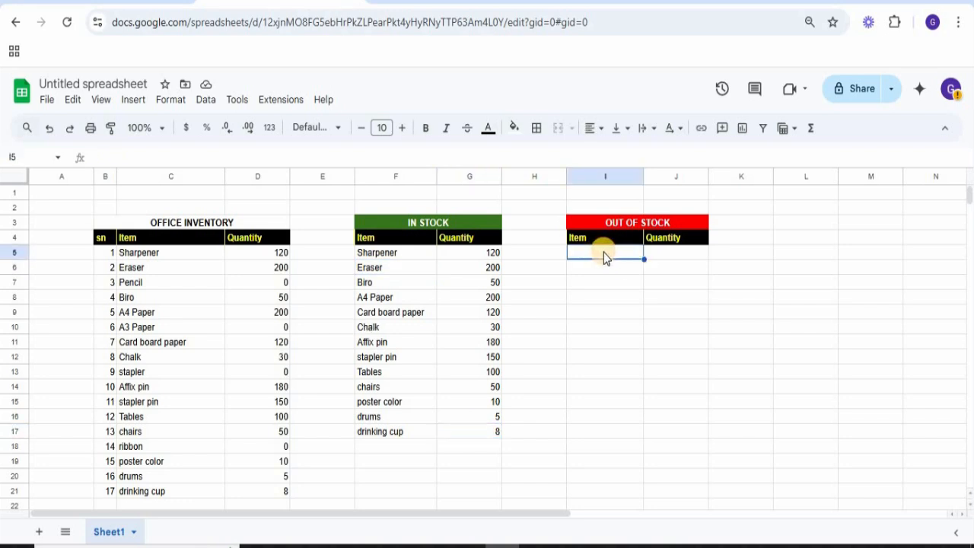
left_click(604, 326)
left_click(578, 253)
type("=filter")
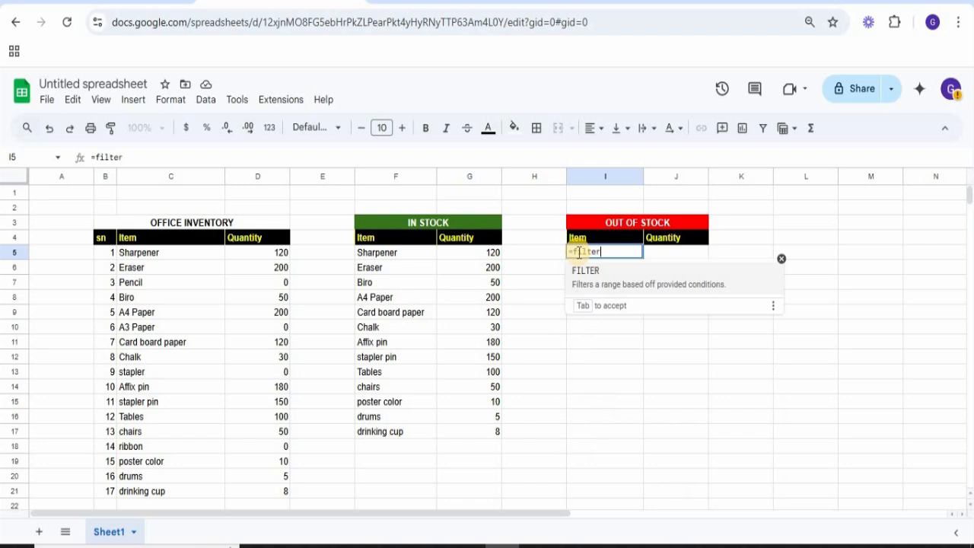
type("(")
left_click_drag(126, 252, 265, 493)
type(",")
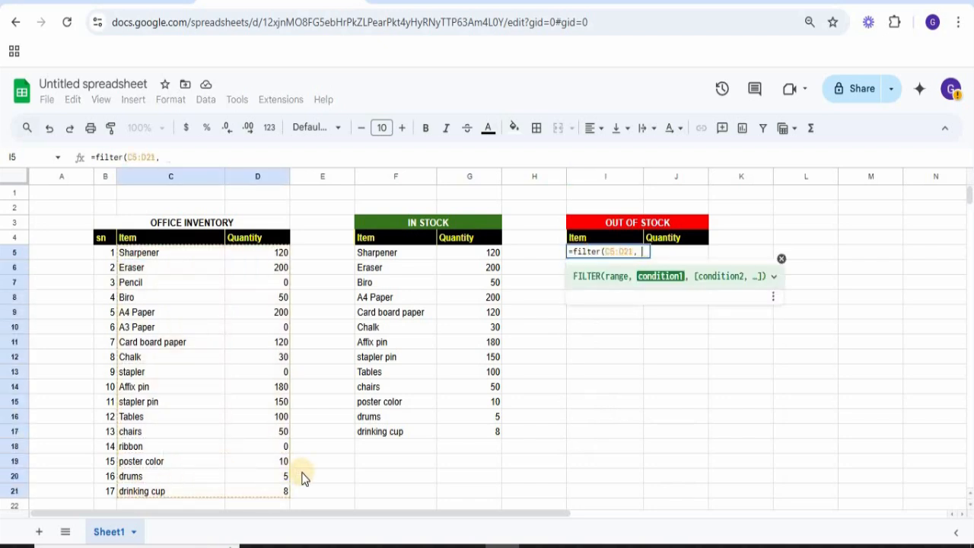
left_click_drag(261, 257, 256, 493)
type("=")
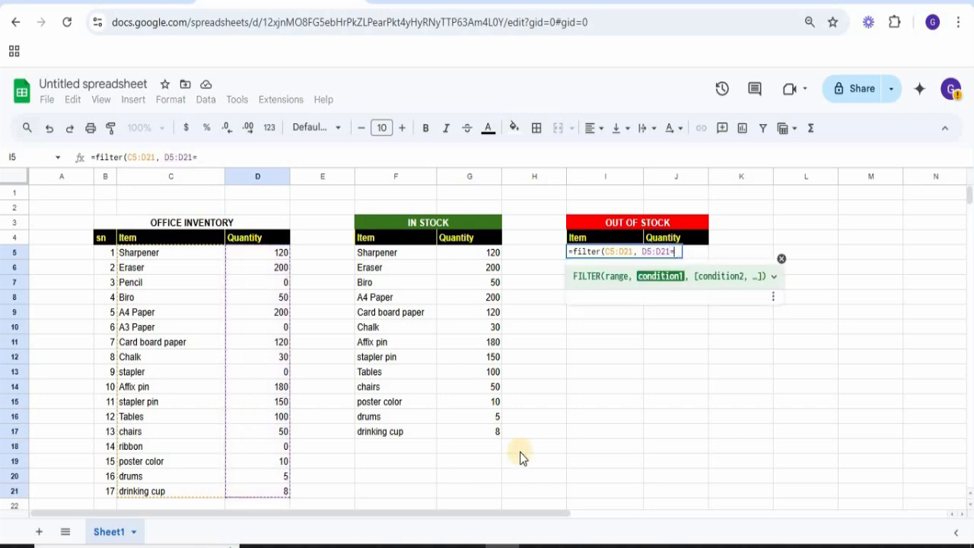
type("0)")
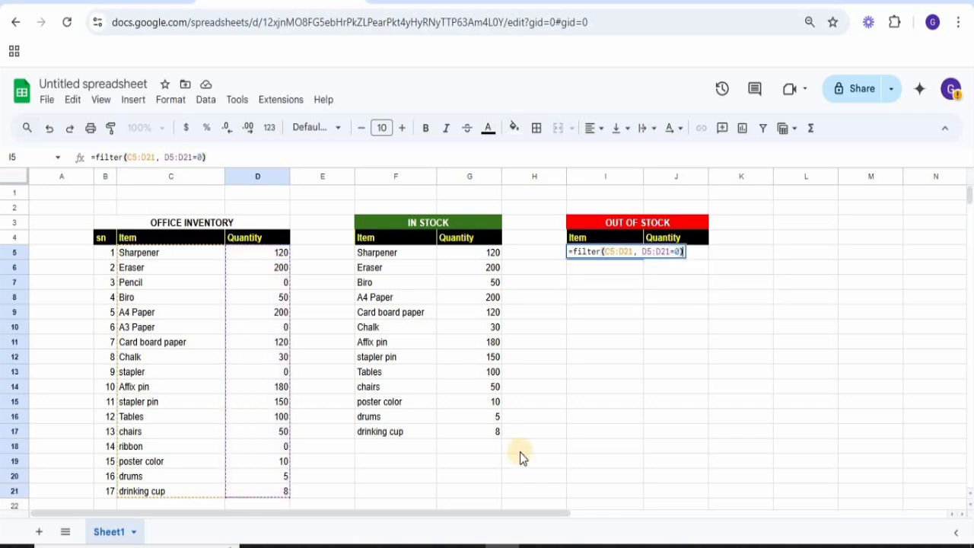
key("Return")
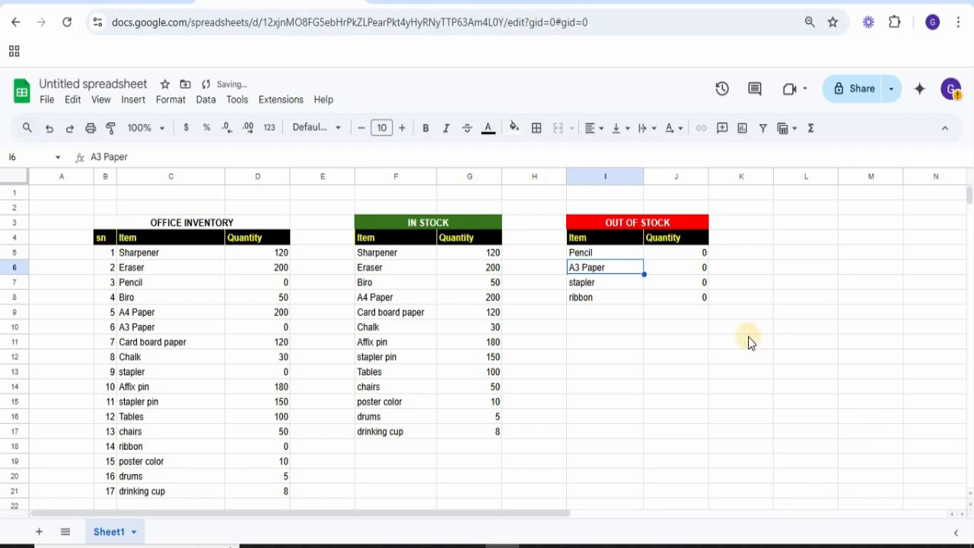
left_click(655, 319)
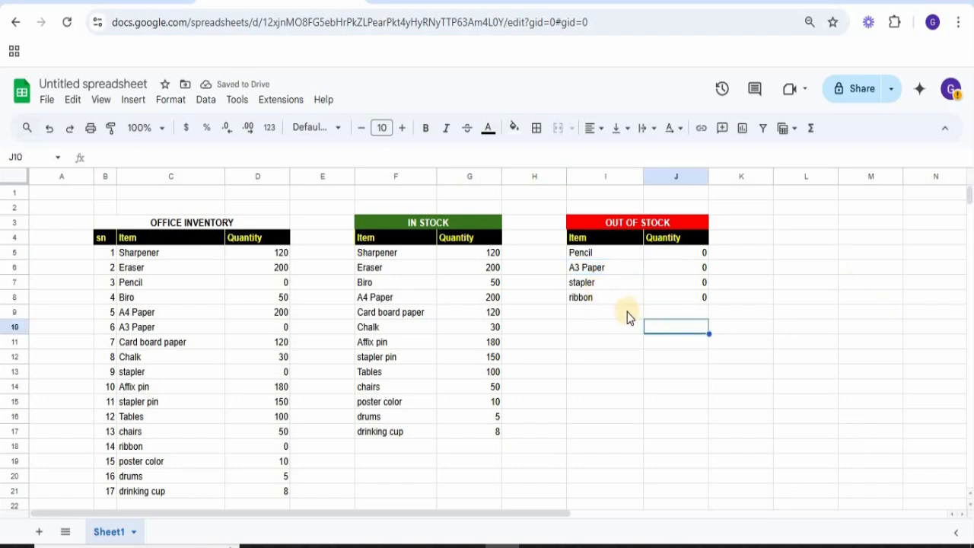
left_click(571, 396)
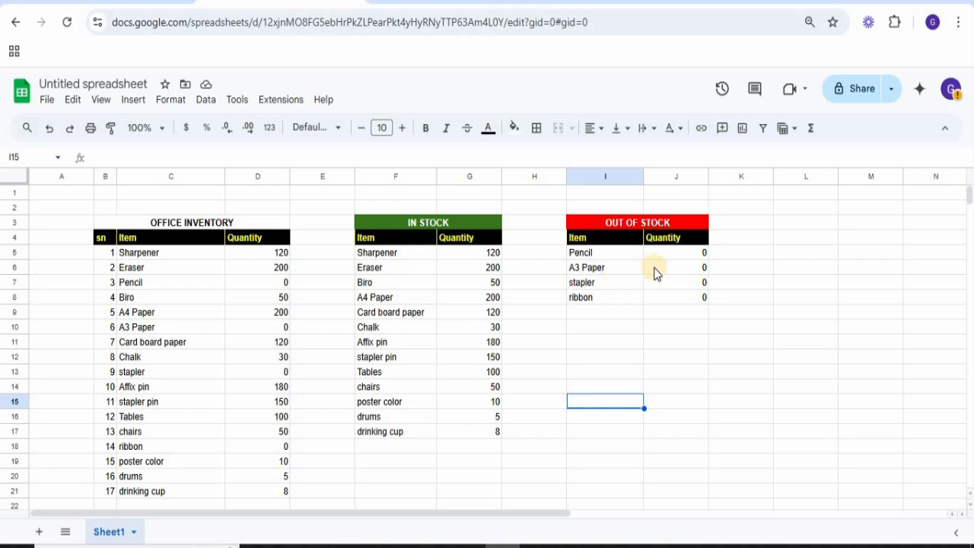
left_click(699, 371)
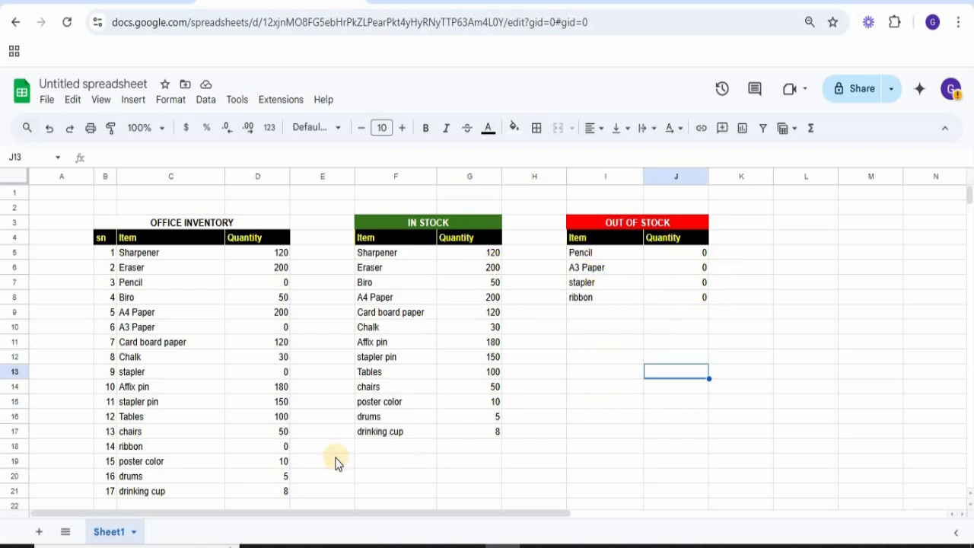
- Add item 18, Gum, with quantity 10 in row 22 of the office inventory
scroll(333, 441, "down", 1)
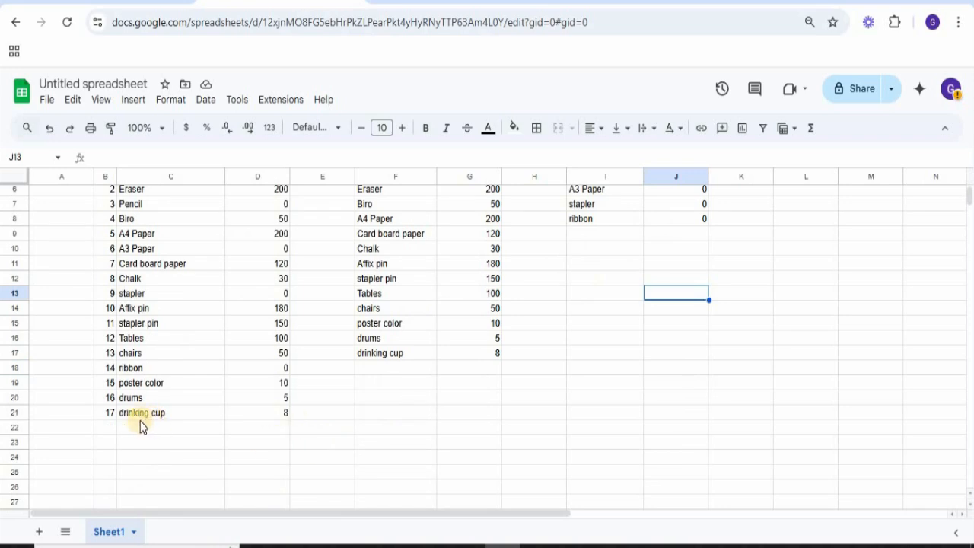
left_click(101, 432)
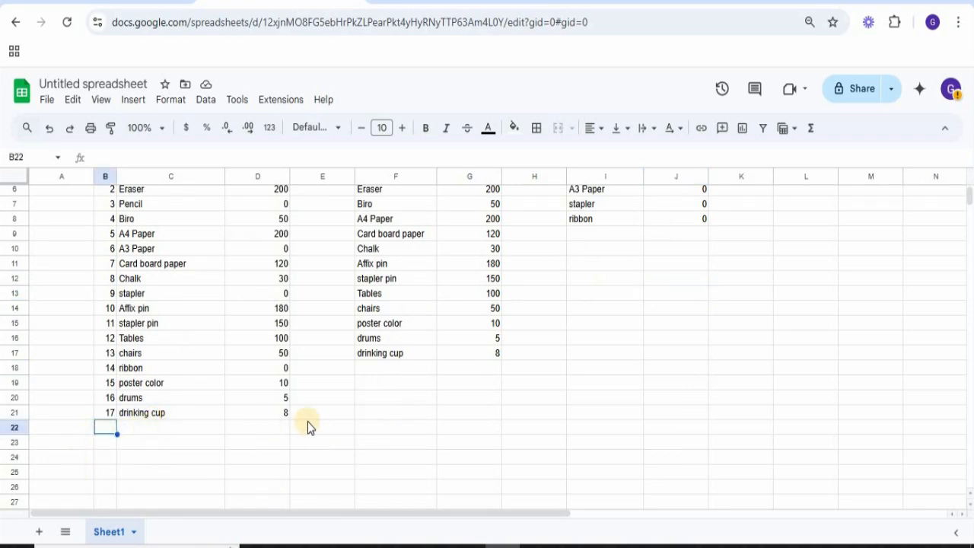
type("18")
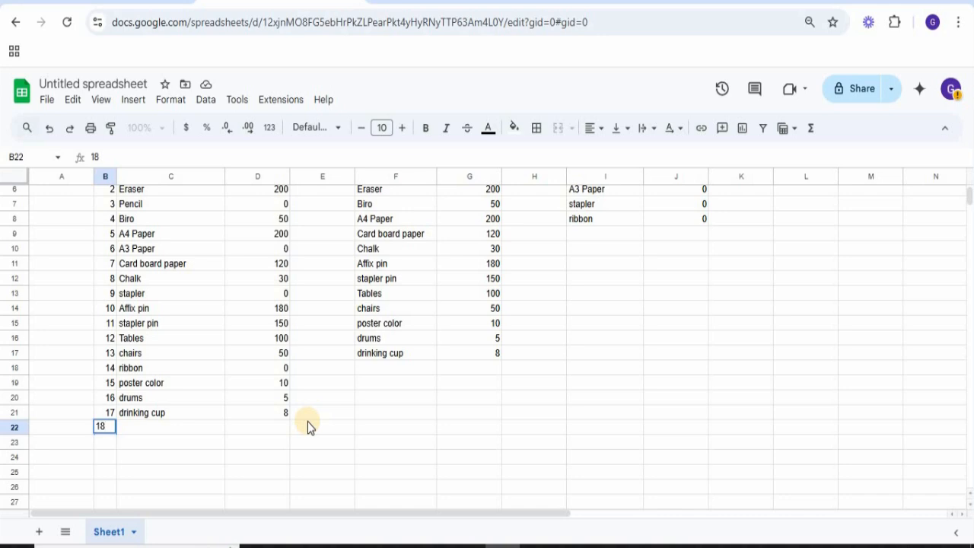
key("Tab")
type("Gum")
key("Tab")
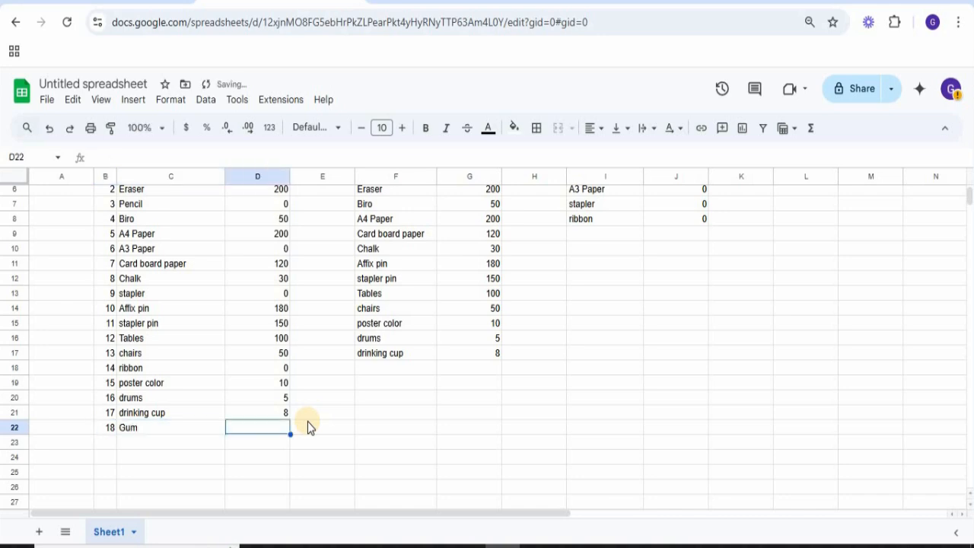
type("10")
key("Return")
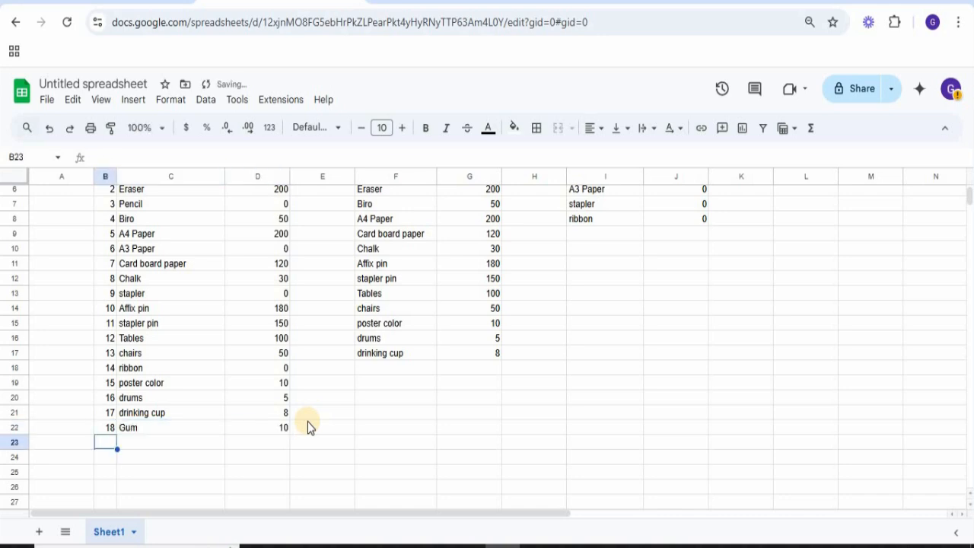
- Add item 19, mouse, with quantity 0 in row 23 of the office inventory
type("19")
key("Tab")
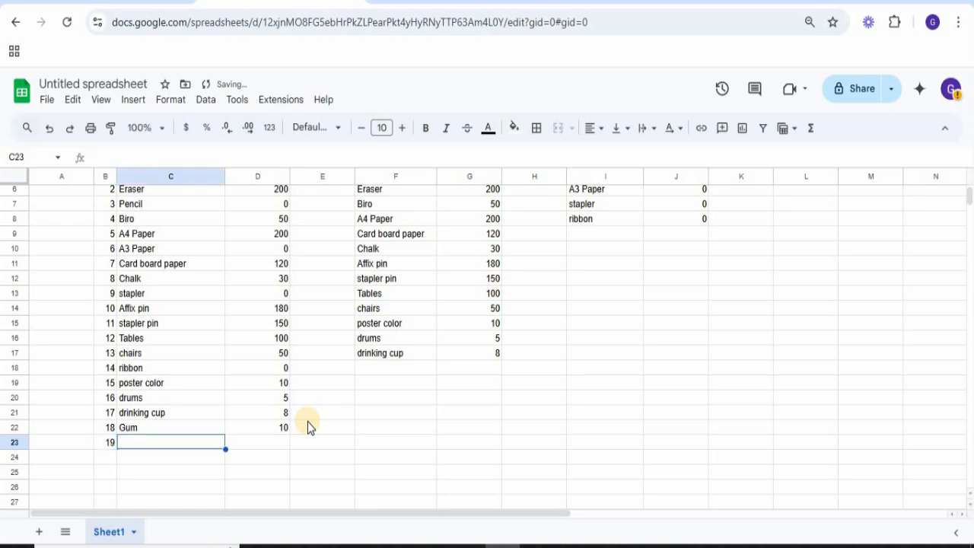
type("mouse")
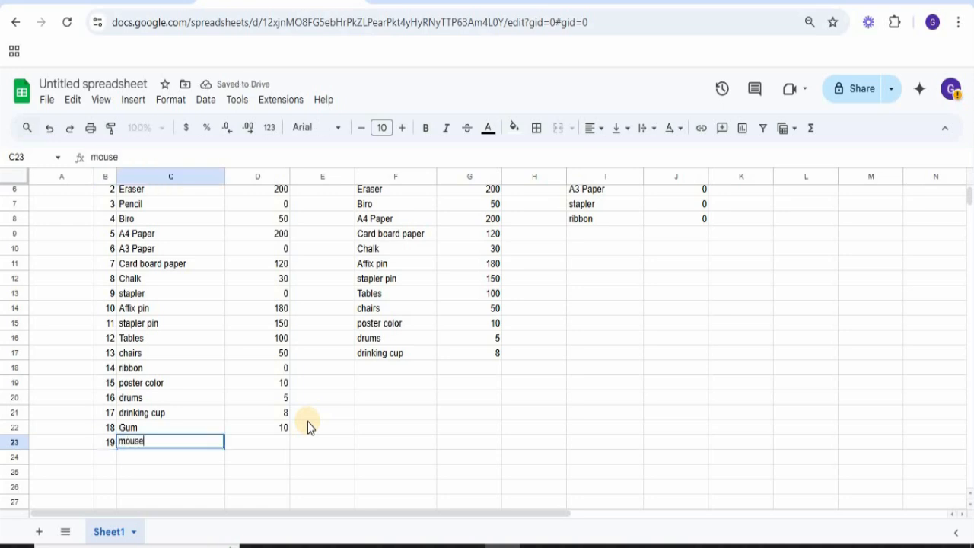
key("Tab")
type("0")
key("Return")
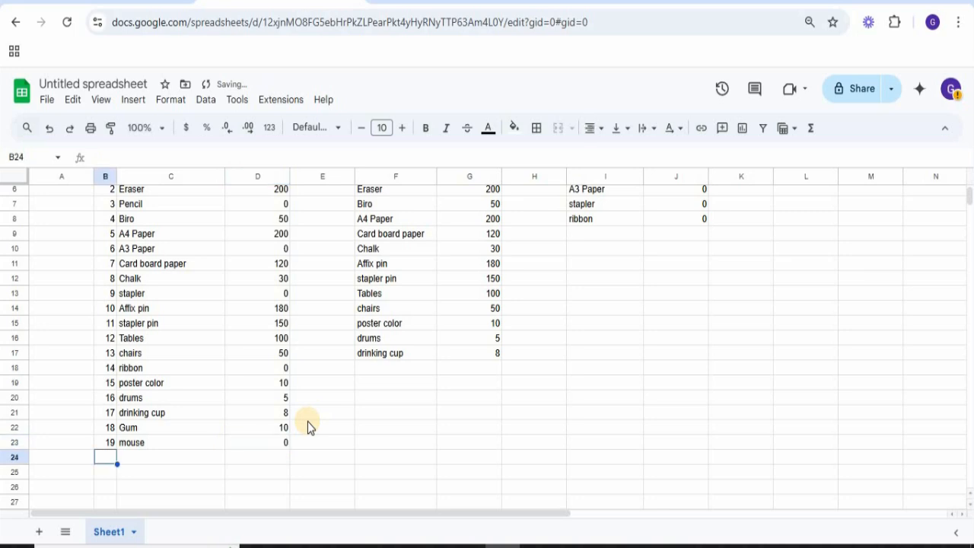
- Check whether the new Gum and mouse entries are included in the IN STOCK and OUT OF STOCK lists
scroll(525, 368, "up", 2)
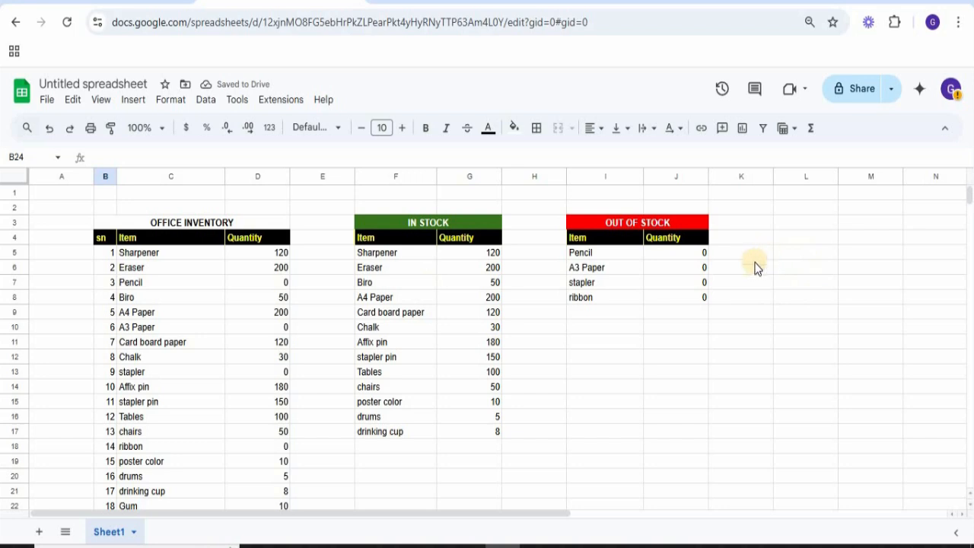
scroll(571, 395, "down", 4)
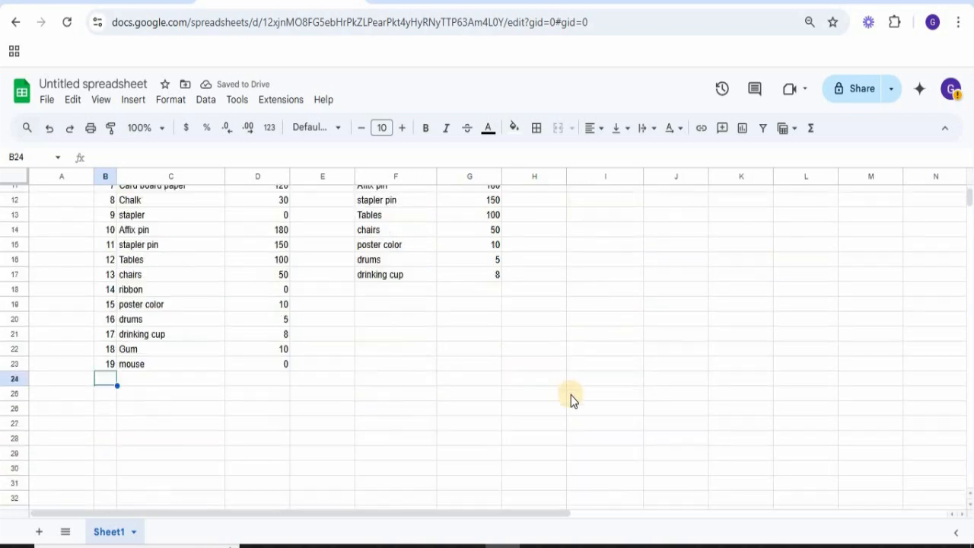
scroll(572, 398, "up", 4)
left_click(606, 402)
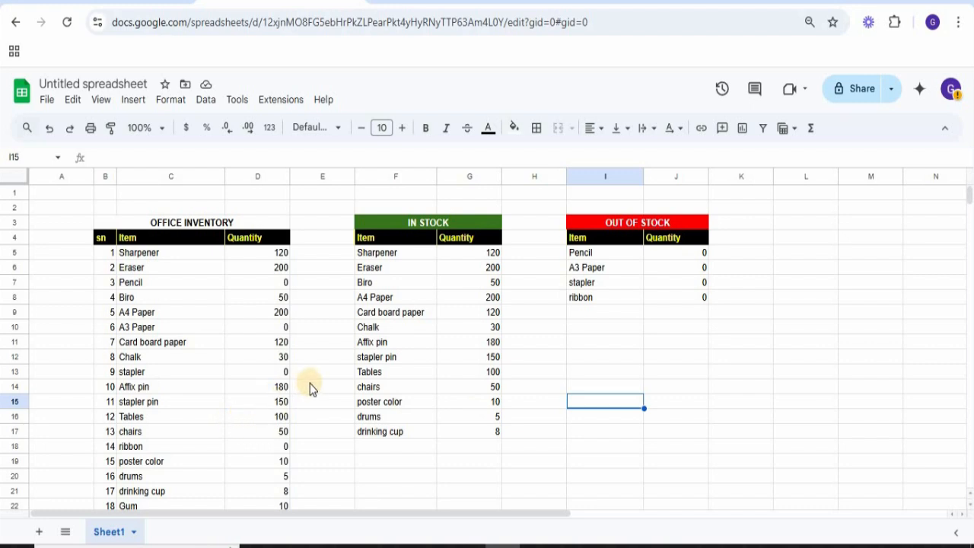
scroll(310, 388, "down", 2)
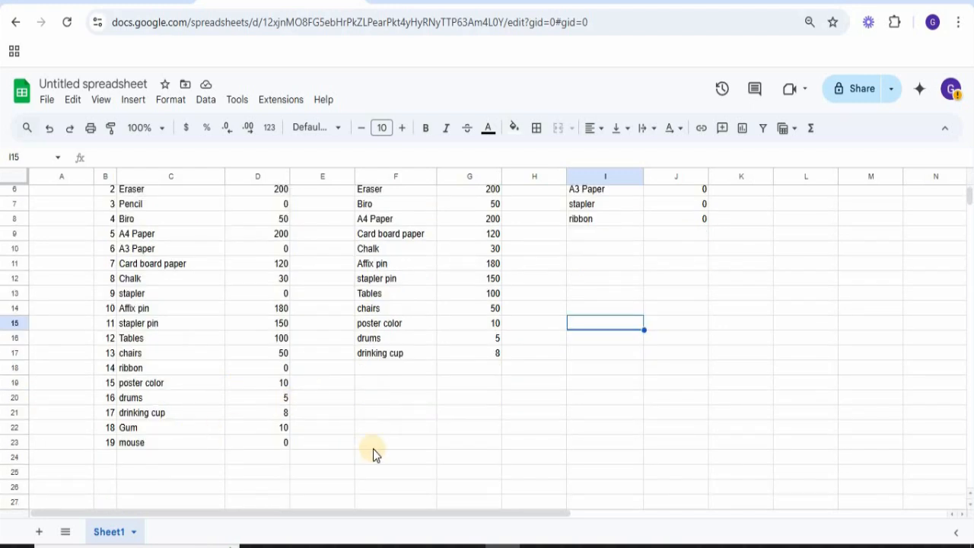
scroll(412, 266, "up", 2)
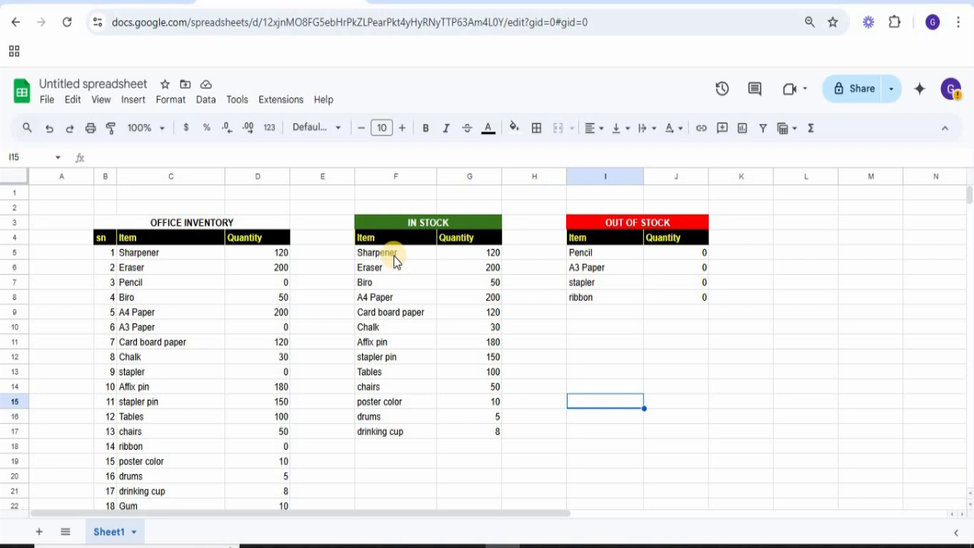
- Compare the ranges in the IN STOCK formula in F5 with the rows of the office inventory
left_click(397, 261)
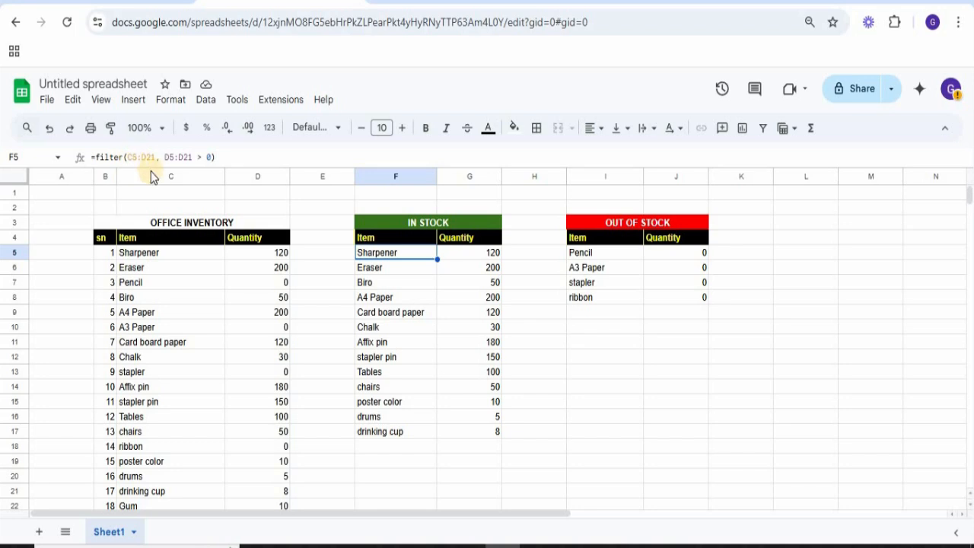
scroll(272, 398, "down", 1)
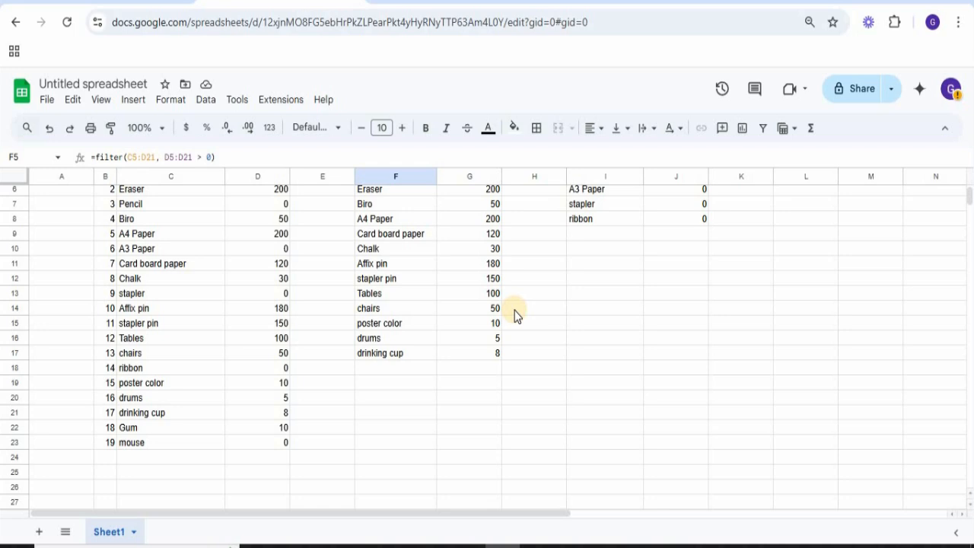
type("`")
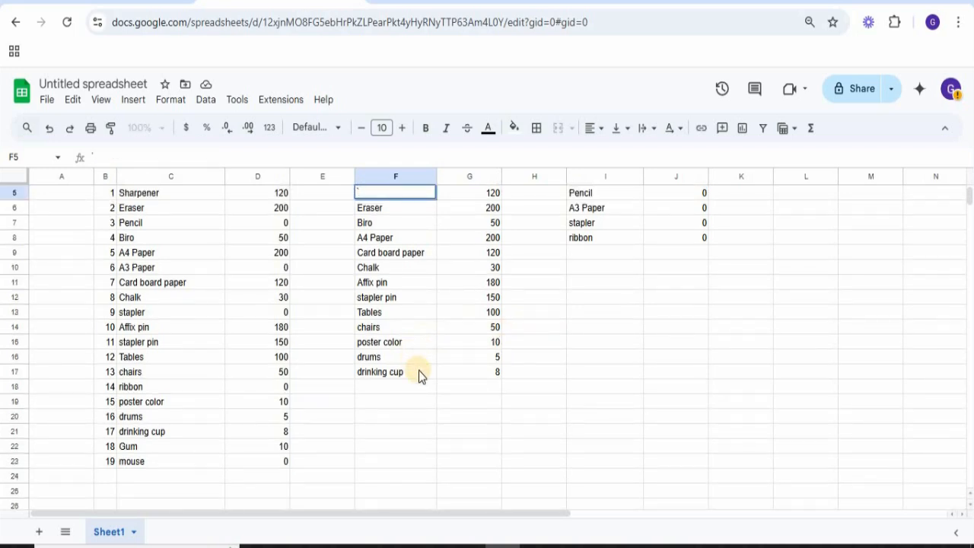
left_click(592, 386)
scroll(618, 421, "up", 2)
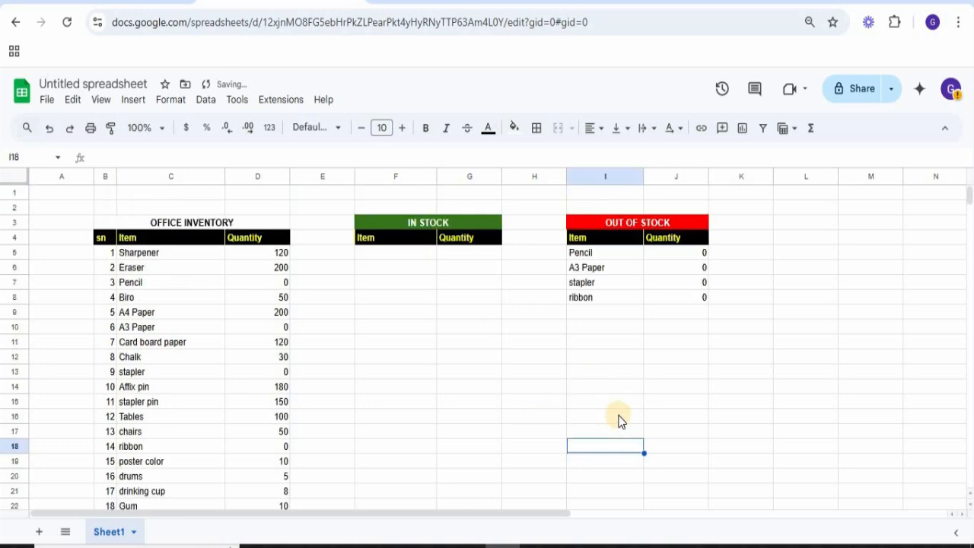
key("ctrl+z")
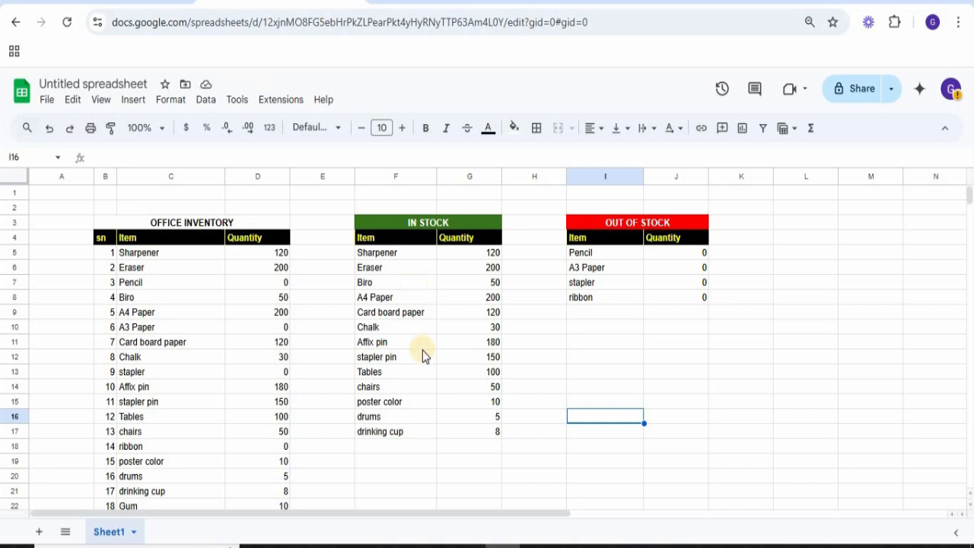
- Change the IN STOCK formula in F5 to open-ended ranges: =filter(C5:D, D5:D > 0)
scroll(771, 400, "down", 5)
scroll(770, 404, "up", 5)
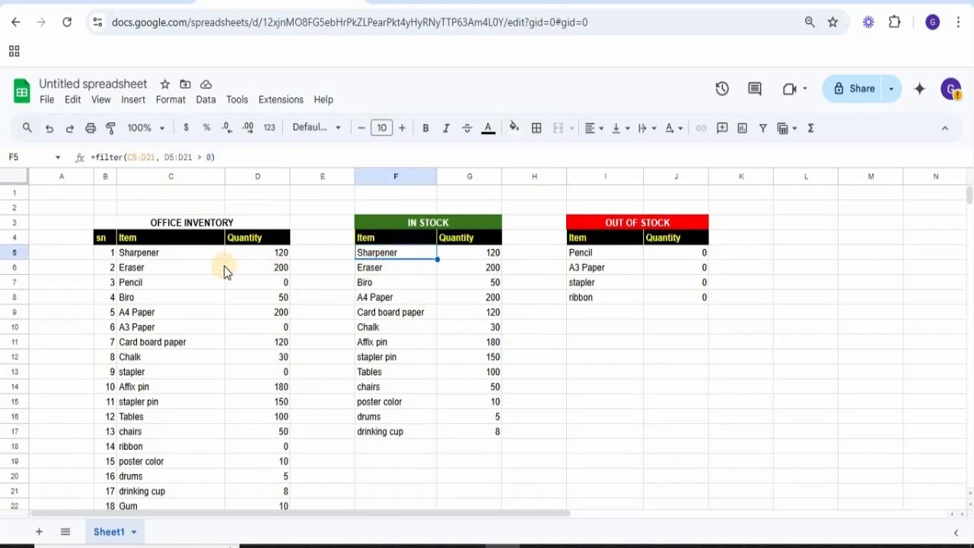
left_click(149, 157)
key("BackSpace")
key("BackSpace")
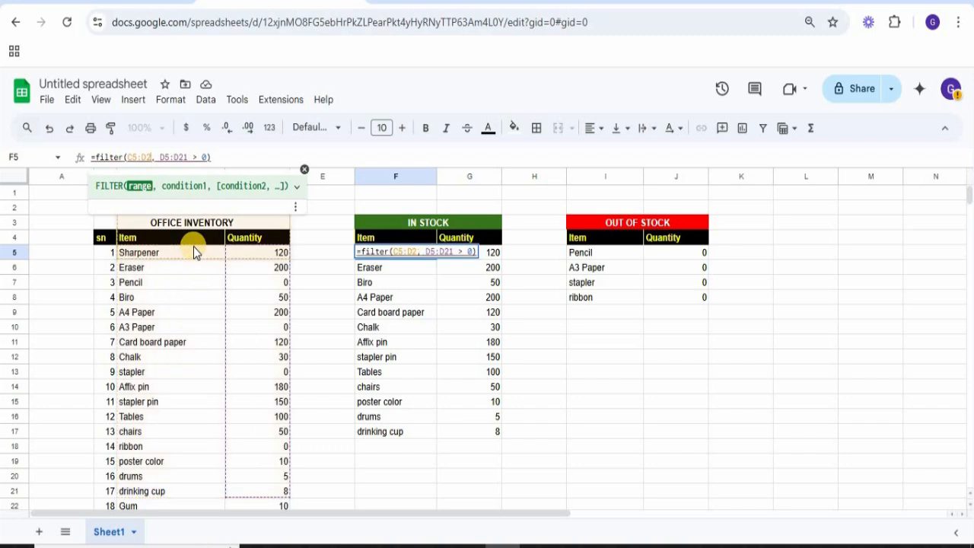
left_click(183, 156)
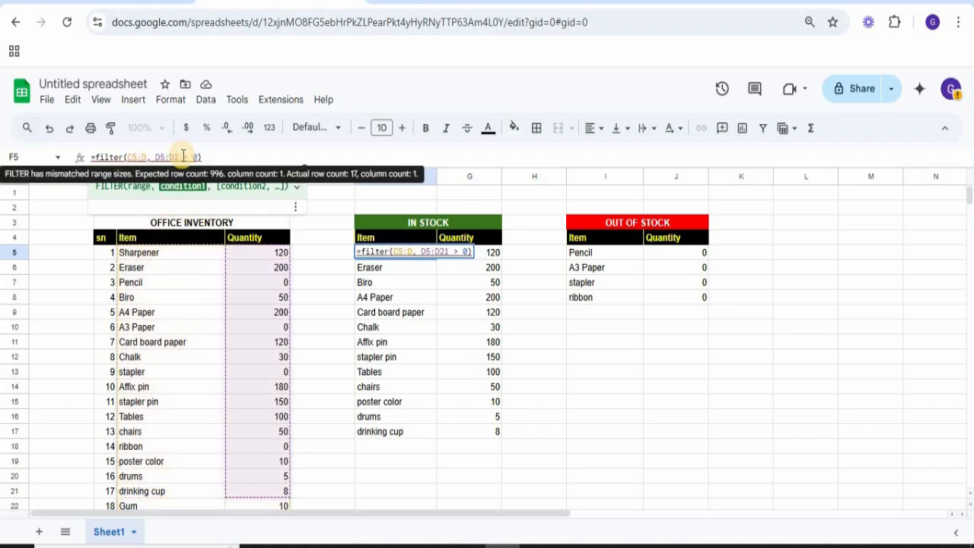
key("BackSpace")
key("BackSpace")
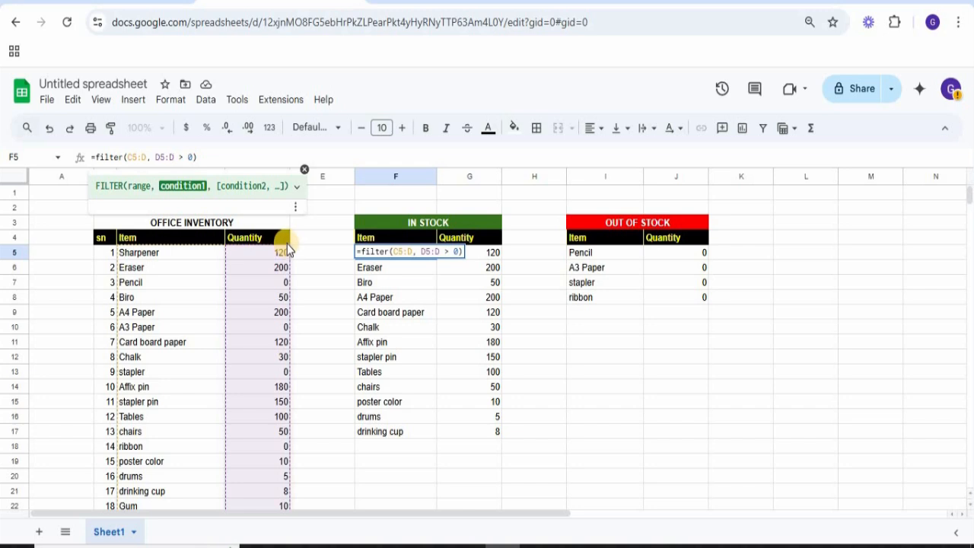
key("Return")
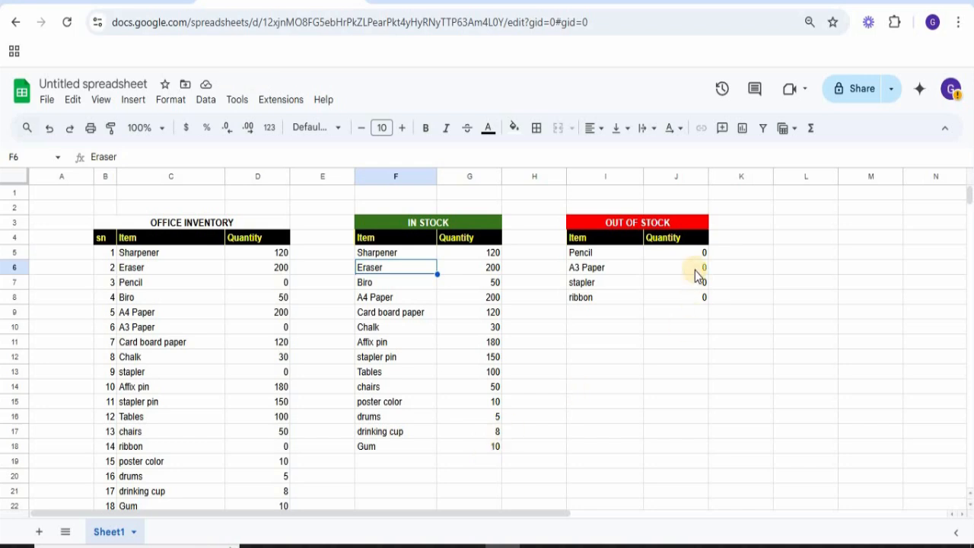
- Change the OUT OF STOCK formula in I5 to open-ended ranges: =filter(C5:D, D5:D=0)
scroll(435, 413, "down", 1)
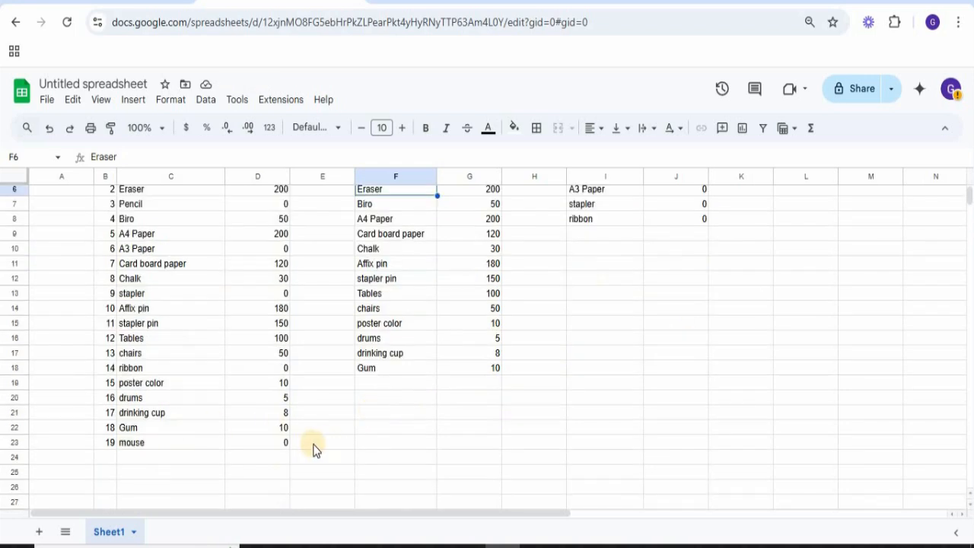
scroll(579, 397, "up", 1)
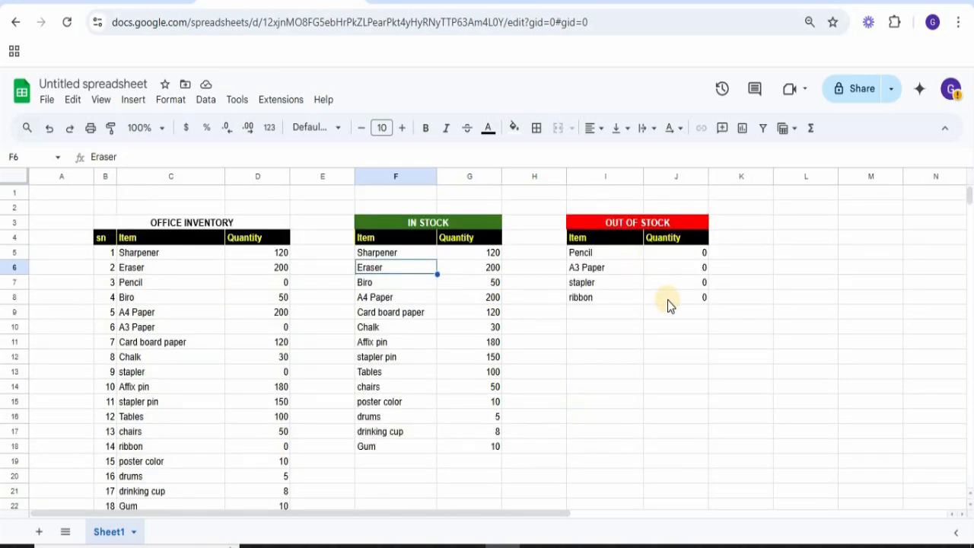
left_click(575, 255)
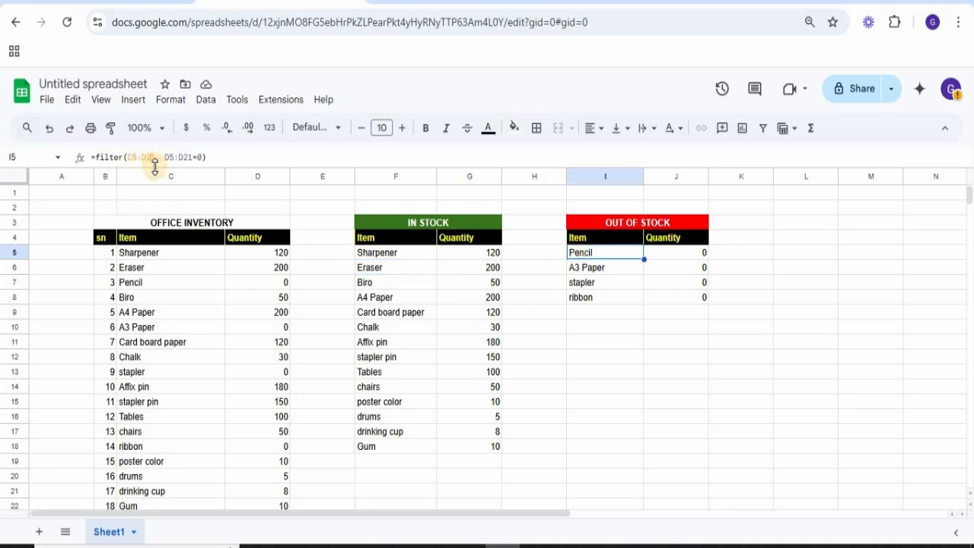
left_click(154, 156)
key("BackSpace")
key("BackSpace")
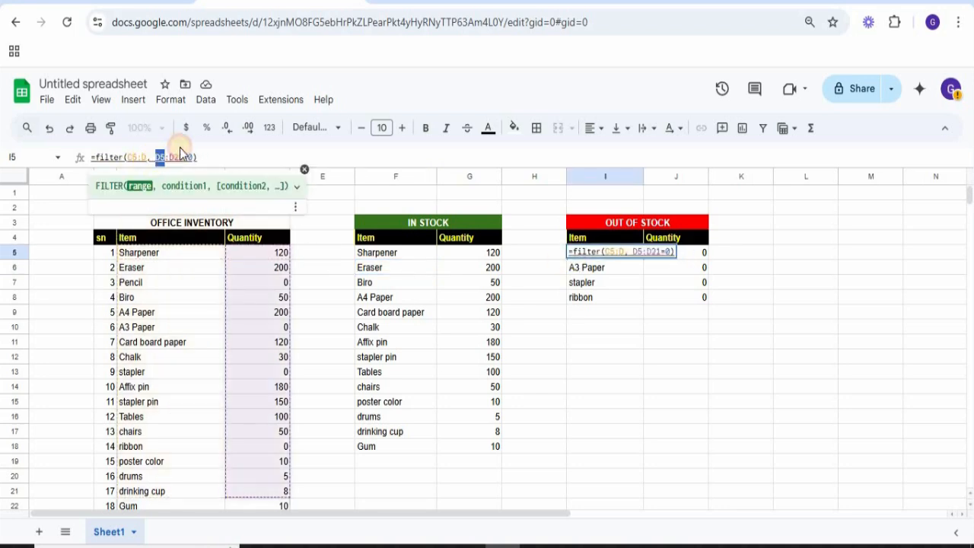
left_click(185, 158)
key("BackSpace")
key("BackSpace")
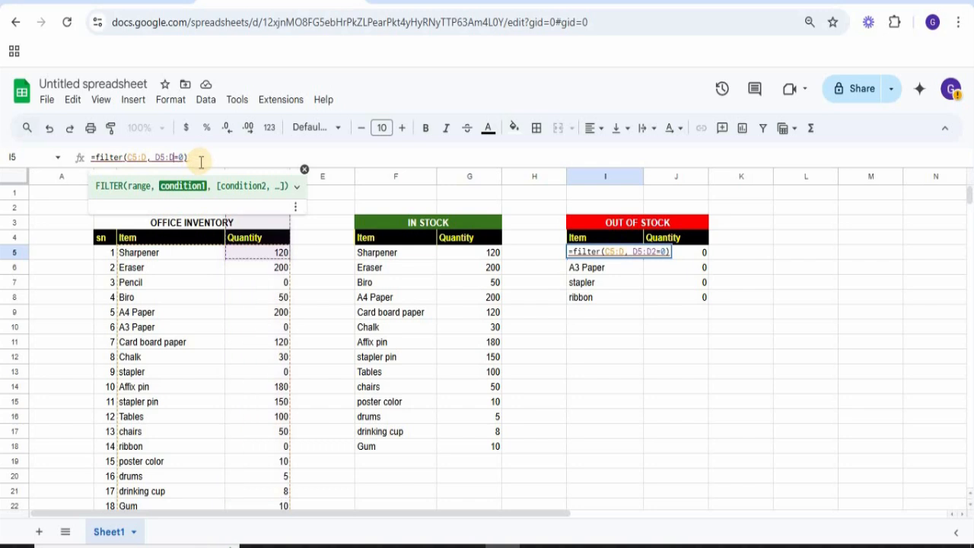
key("Return")
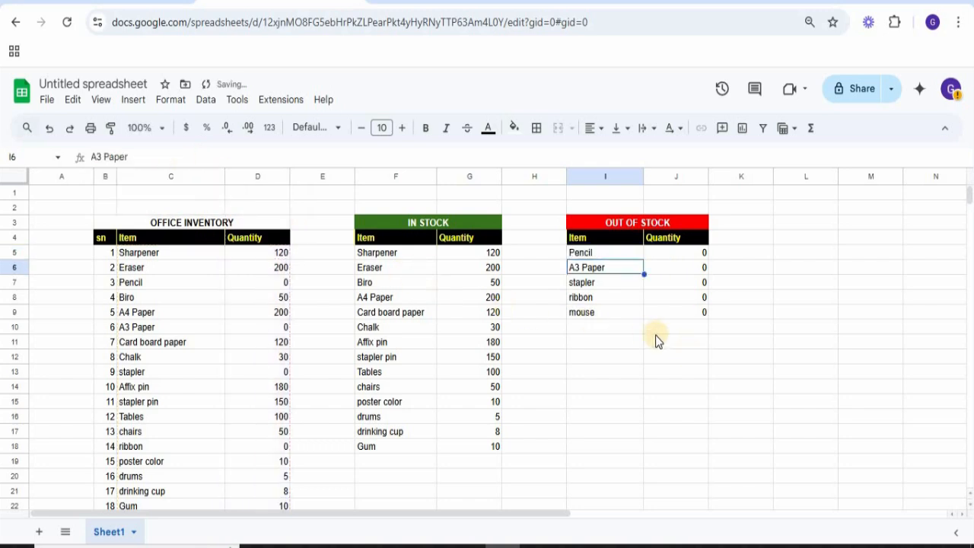
left_click(610, 314)
left_click(692, 391)
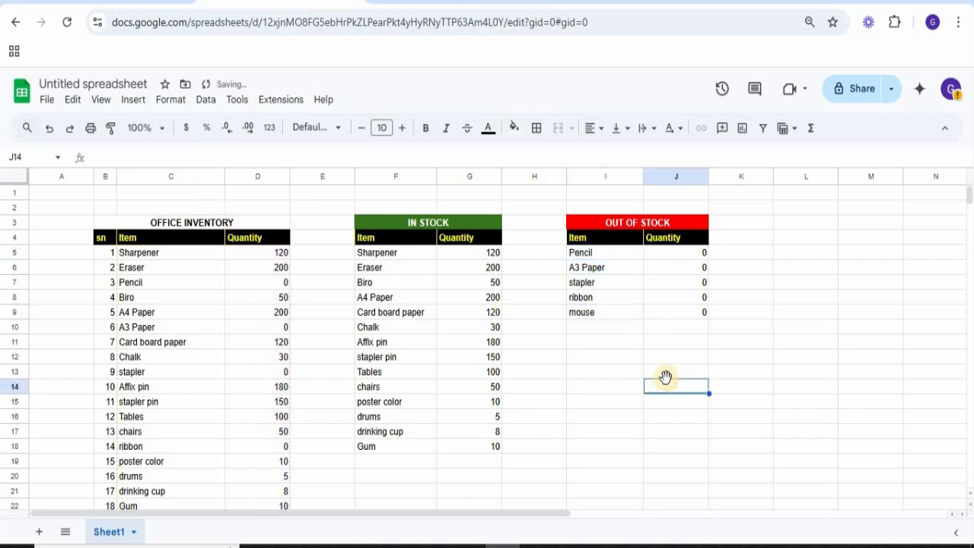
- Add the item plate with quantity 20 in C999:D999, near the end of the sheet
left_click(378, 259)
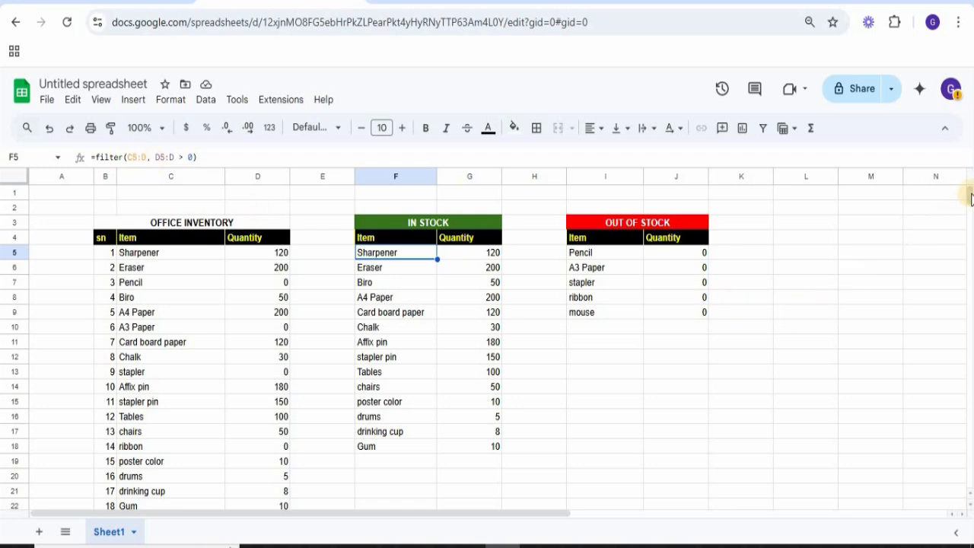
left_click_drag(970, 198, 969, 474)
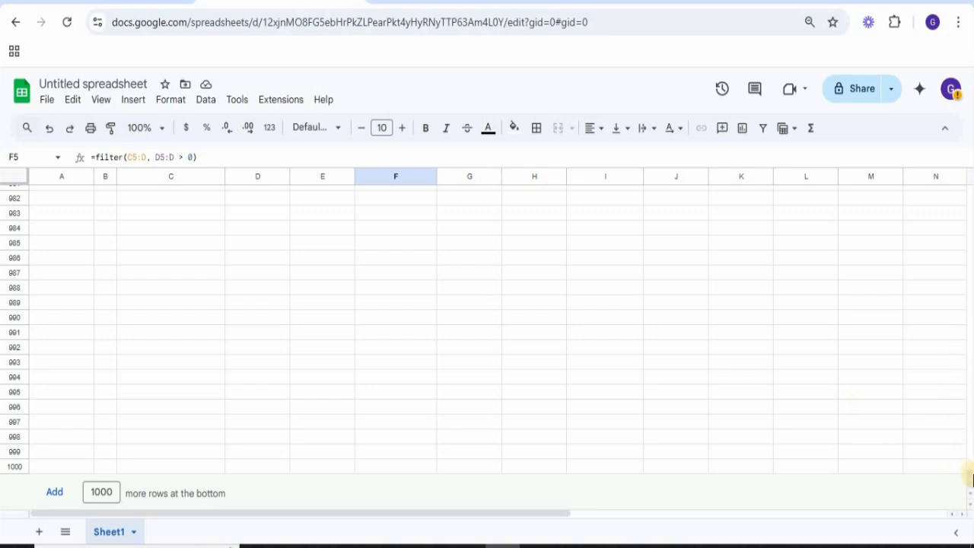
left_click_drag(971, 478, 957, 498)
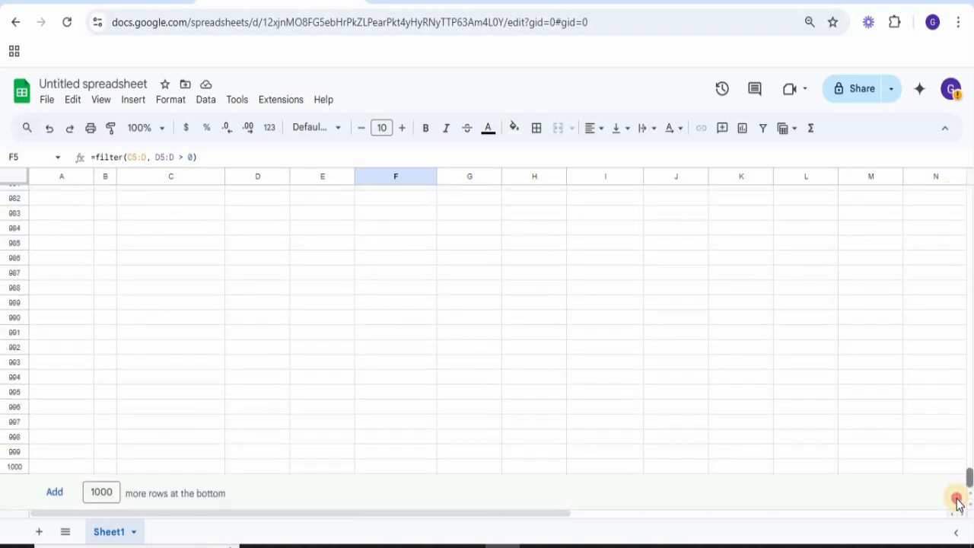
scroll(237, 246, "up", 5)
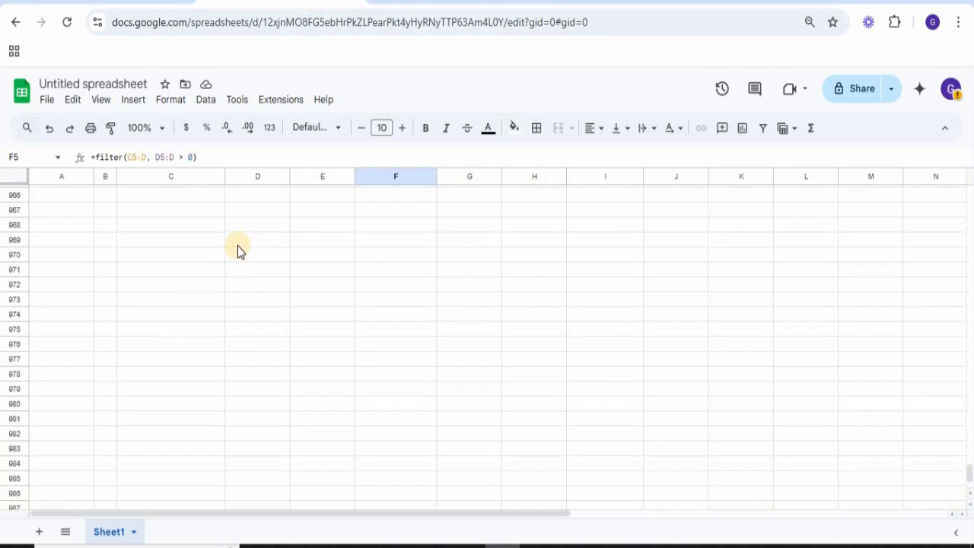
scroll(228, 320, "down", 5)
left_click(193, 452)
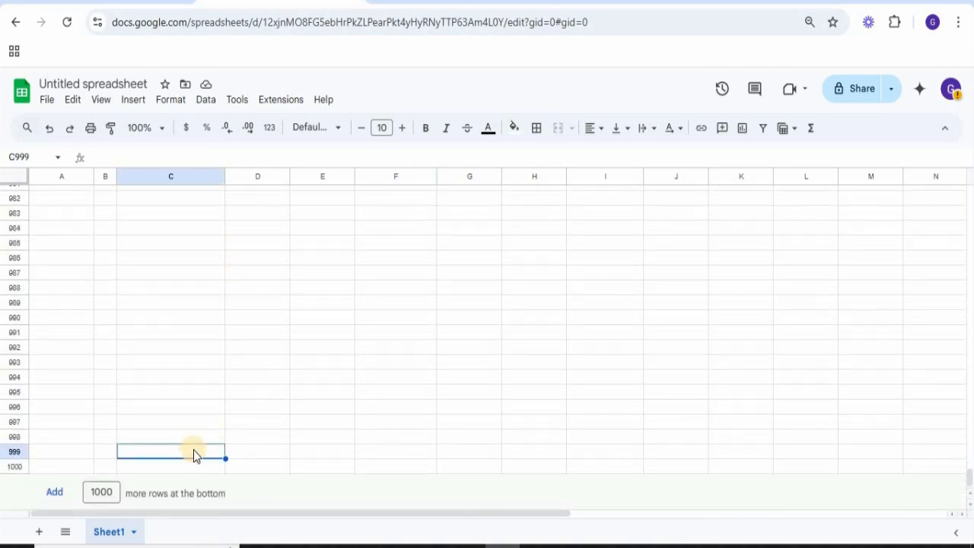
type("plate")
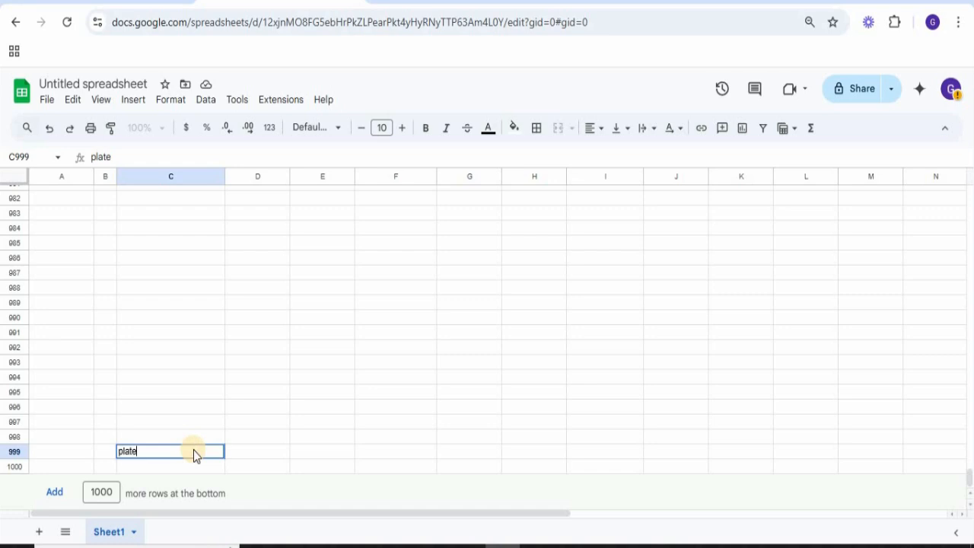
key("Tab")
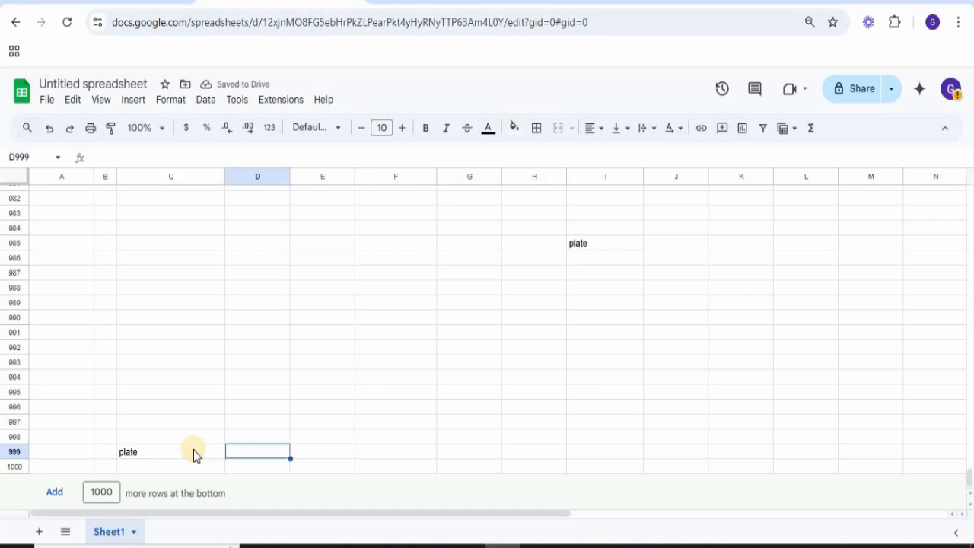
type("20")
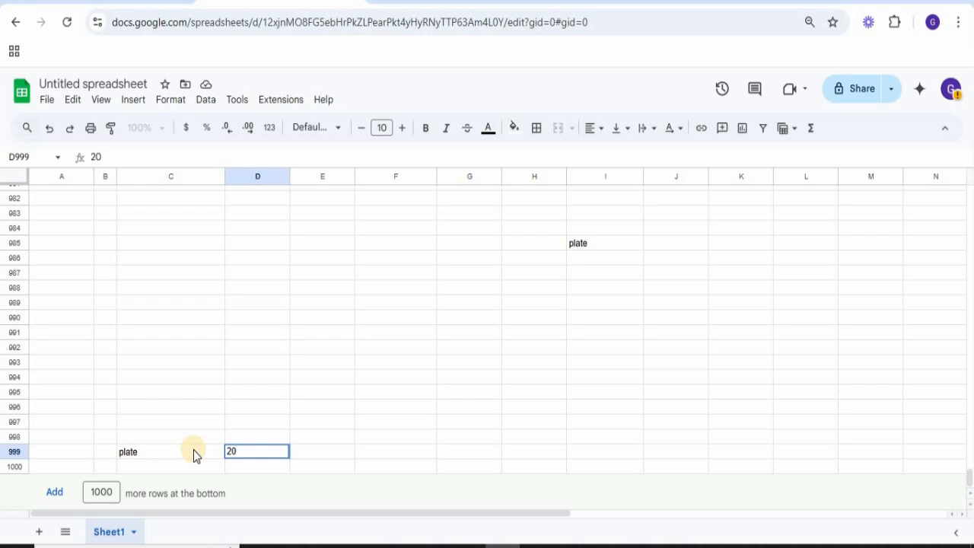
key("Return")
- Check whether the plate entry from row 999 is included in the IN STOCK list and review the formula in F5
left_click_drag(968, 474, 965, 190)
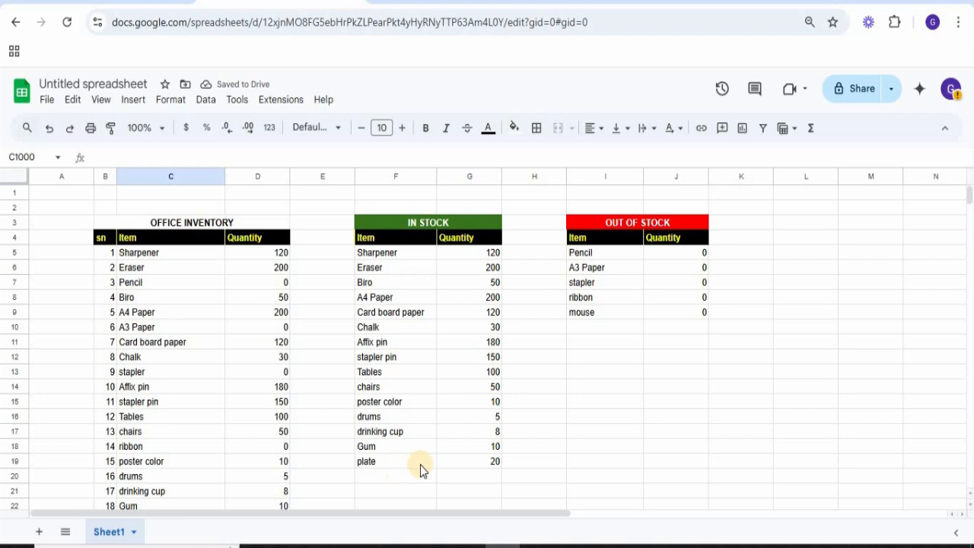
scroll(421, 465, "down", 2)
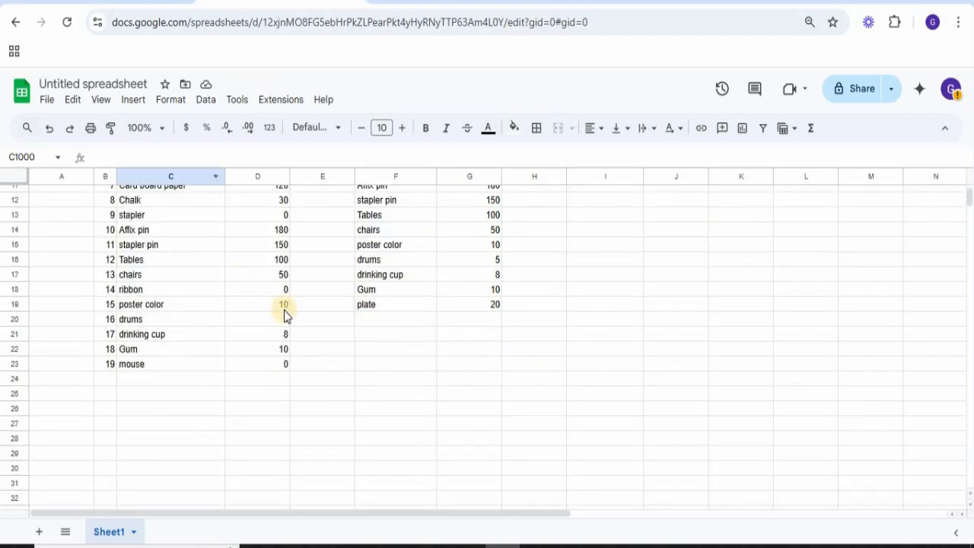
scroll(287, 320, "up", 2)
left_click(363, 256)
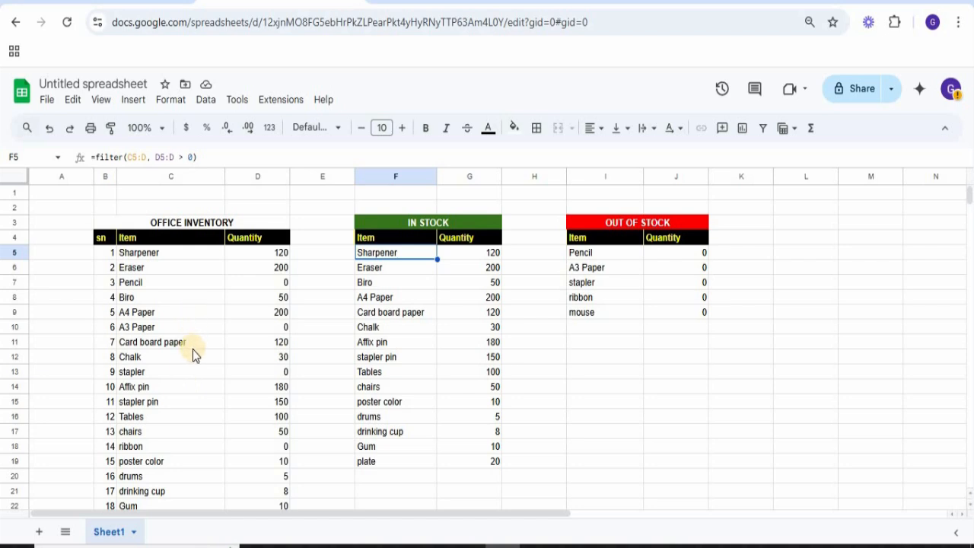
- Add item 20, servette, with quantity 20 in row 24 of the office inventory
scroll(192, 353, "down", 2)
left_click(105, 455)
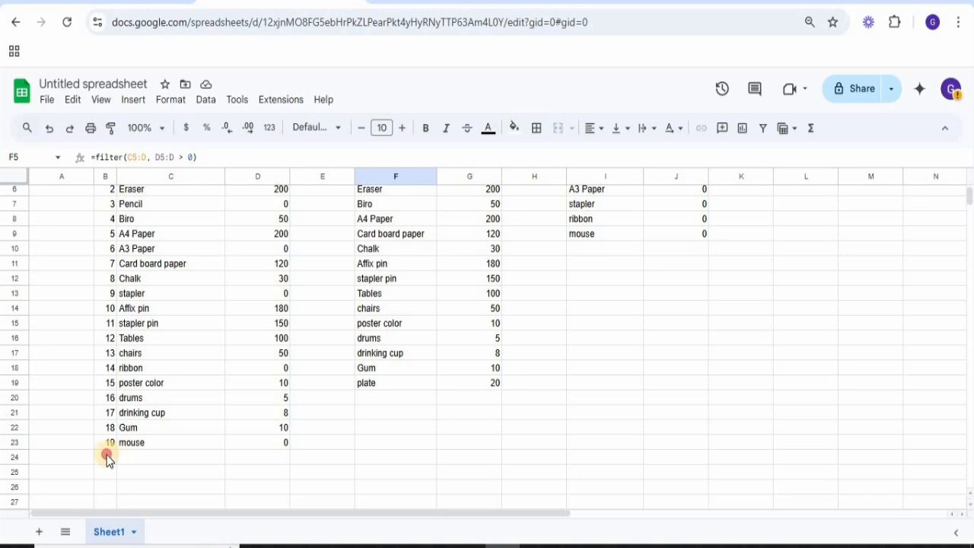
type("20")
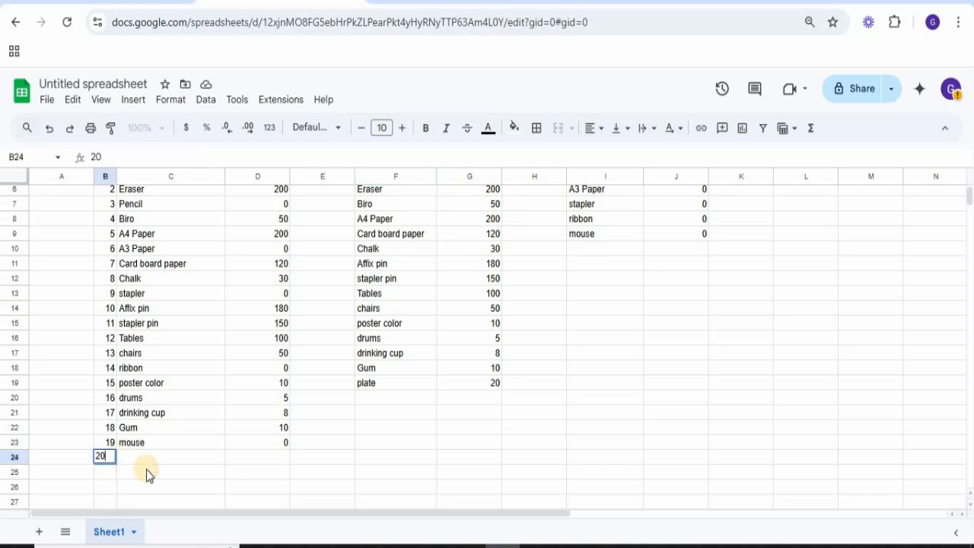
key("Return")
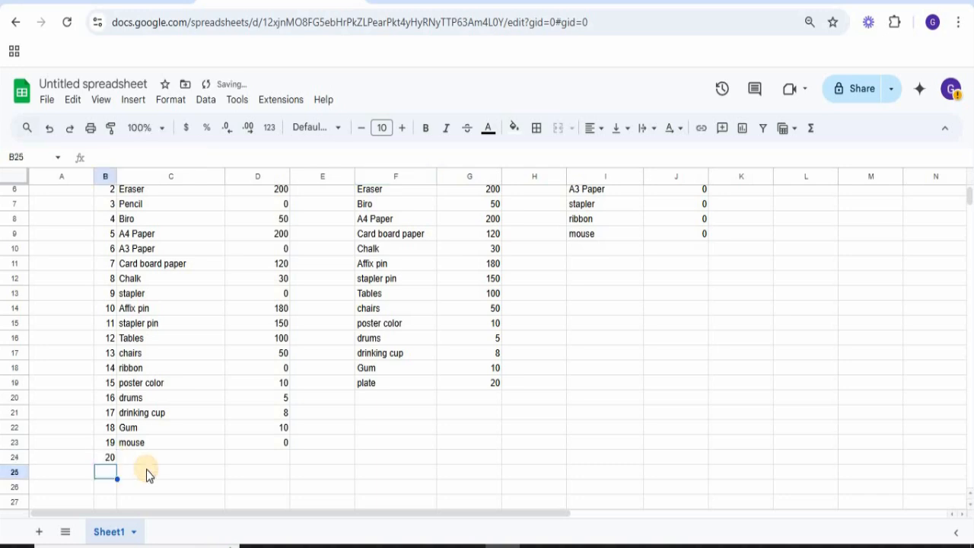
key("Up")
key("Return")
type("se")
key("BackSpace")
key("BackSpace")
key("Tab")
type("serv")
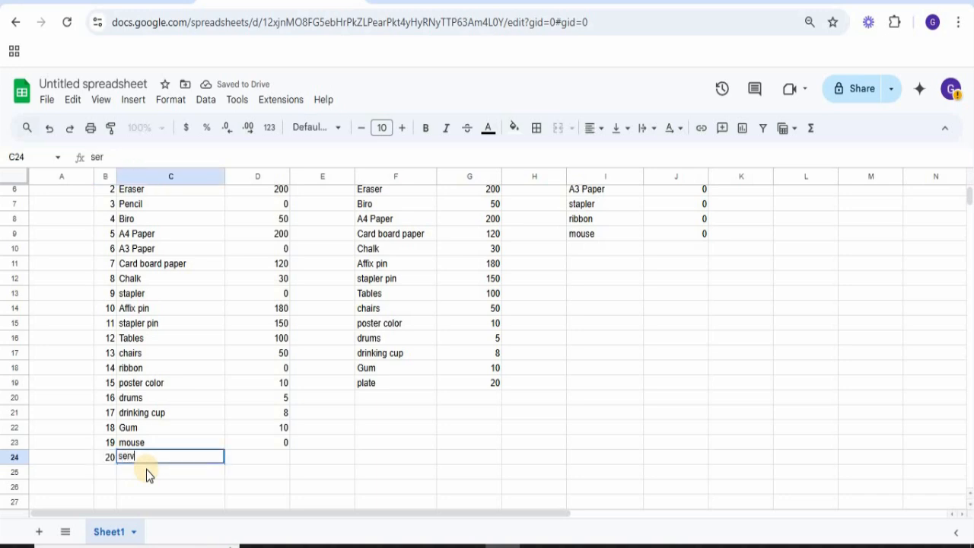
type("ette")
key("Tab")
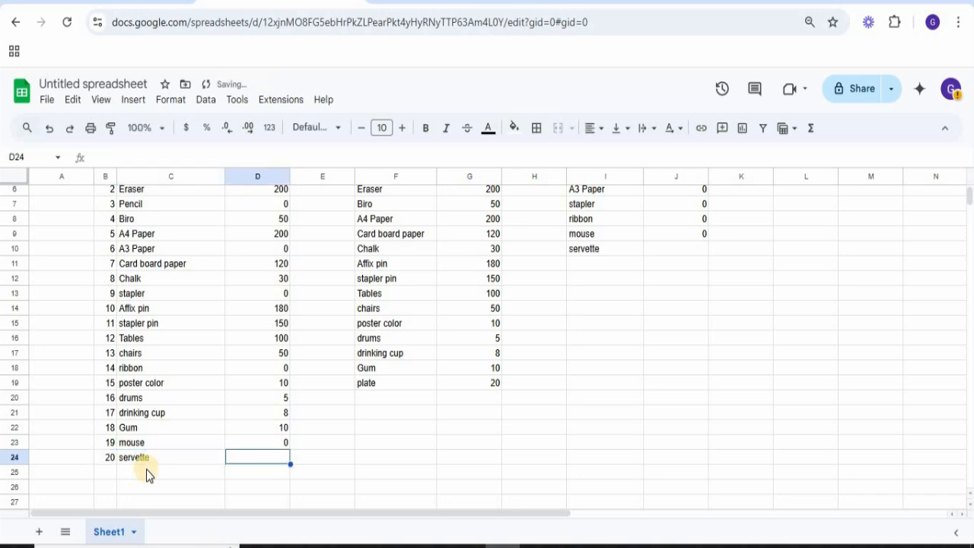
type("20")
key("Return")
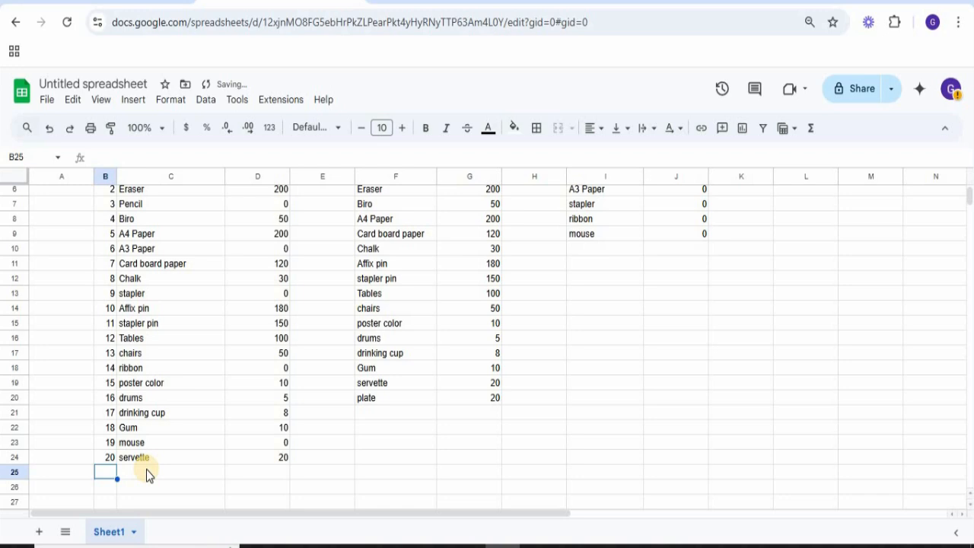
- Add item 21, keyboard, with quantity 0 in row 25 of the office inventory, correcting the item name's spelling
type("21")
key("Tab")
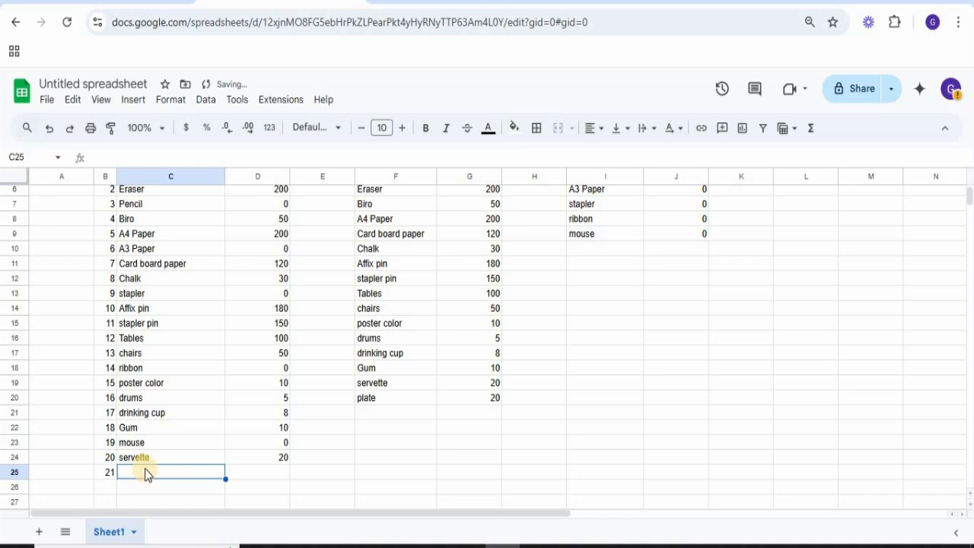
type("keyboad")
key("Tab")
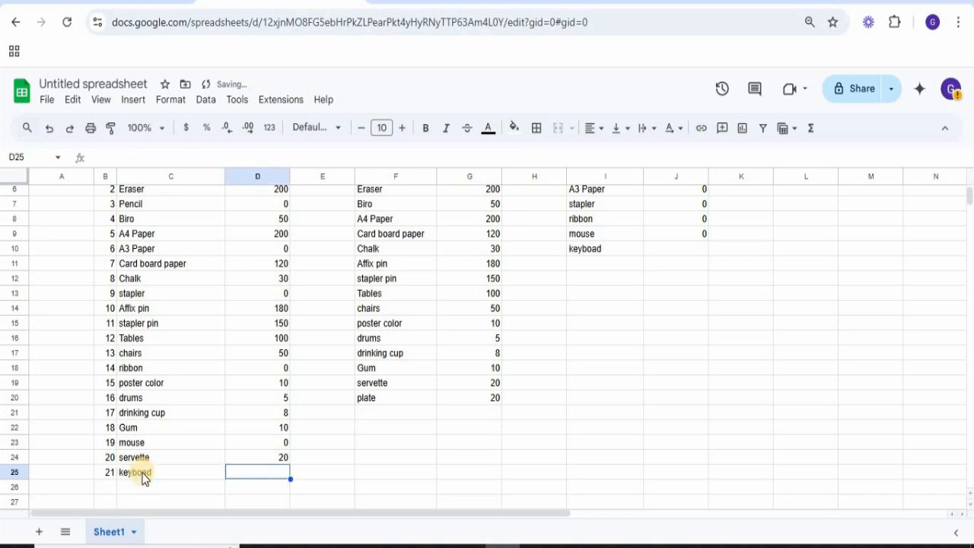
left_click(145, 476)
double_click(146, 472)
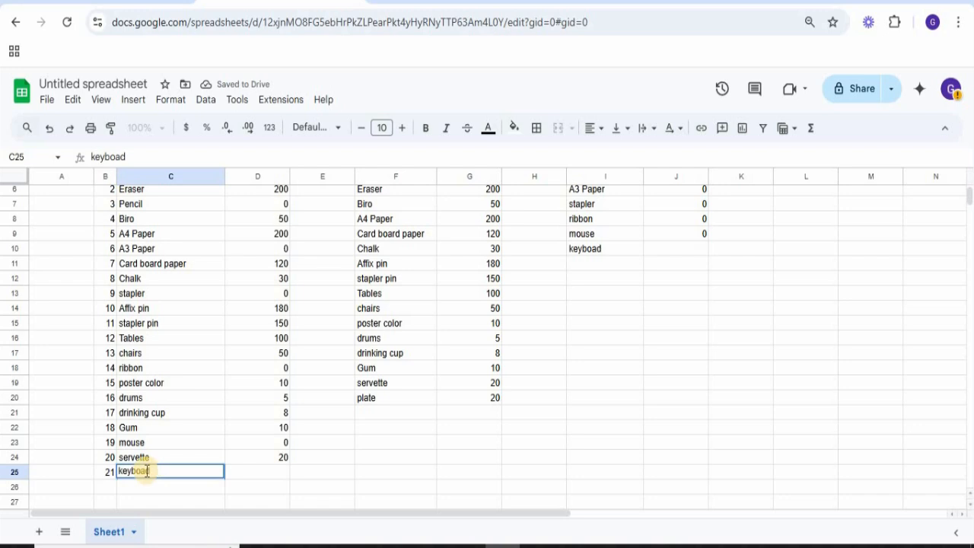
type("r")
left_click(282, 471)
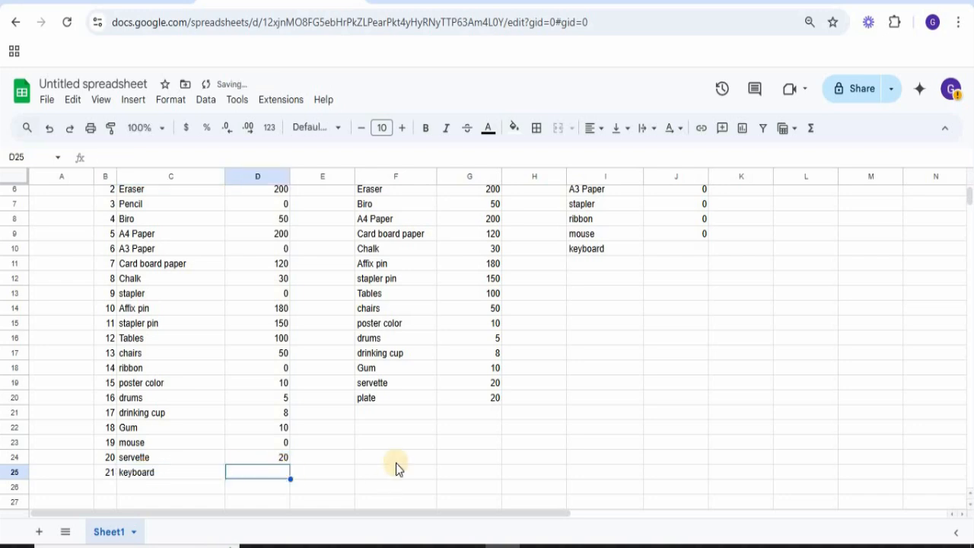
key("Down")
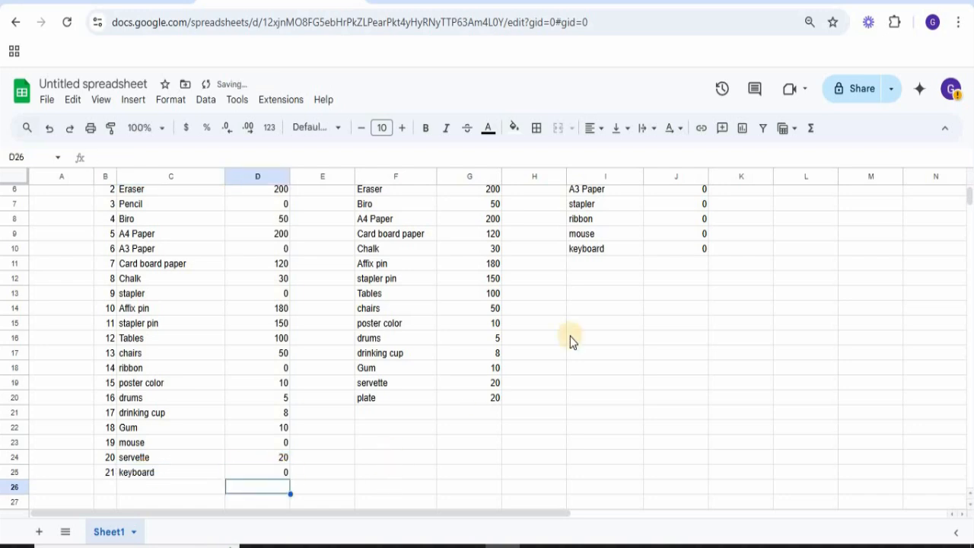
- Check the IN STOCK and OUT OF STOCK lists against the office inventory for the newly added servette and keyboard items
scroll(591, 335, "up", 2)
scroll(255, 368, "down", 5)
scroll(256, 368, "up", 5)
scroll(256, 369, "down", 2)
scroll(256, 368, "up", 2)
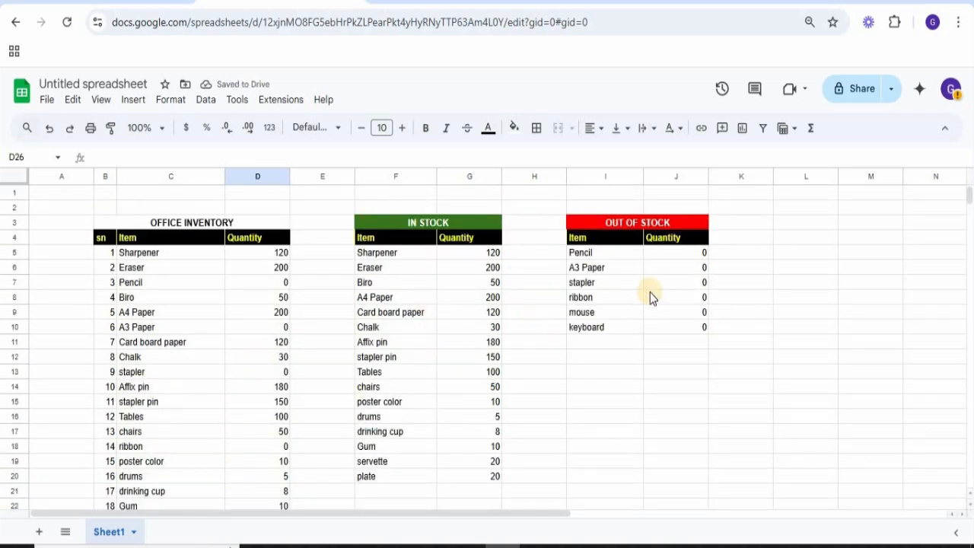
left_click(453, 243)
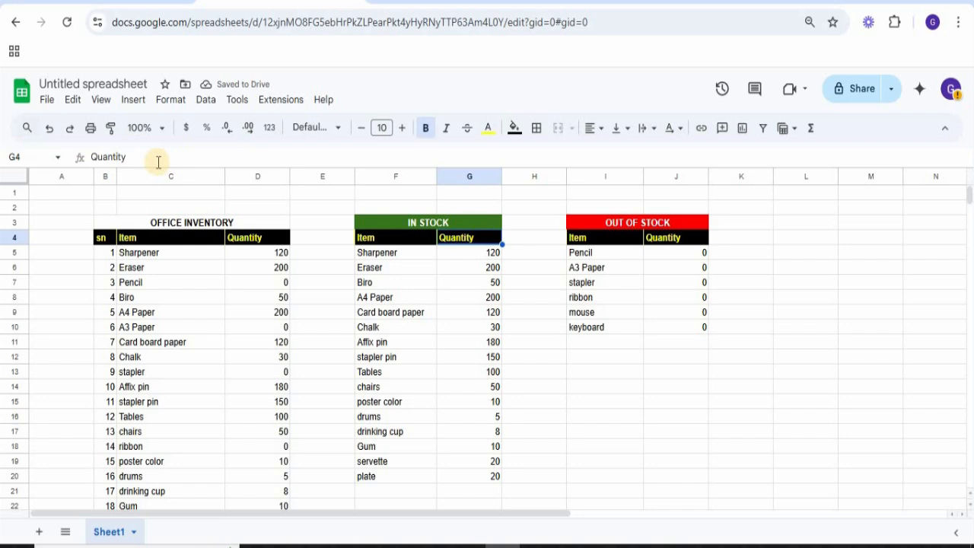
left_click(472, 373)
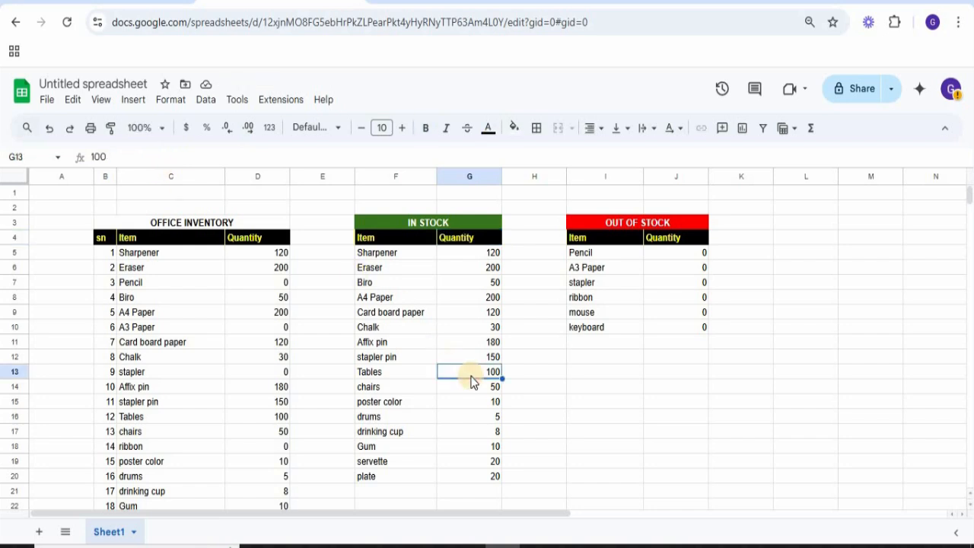